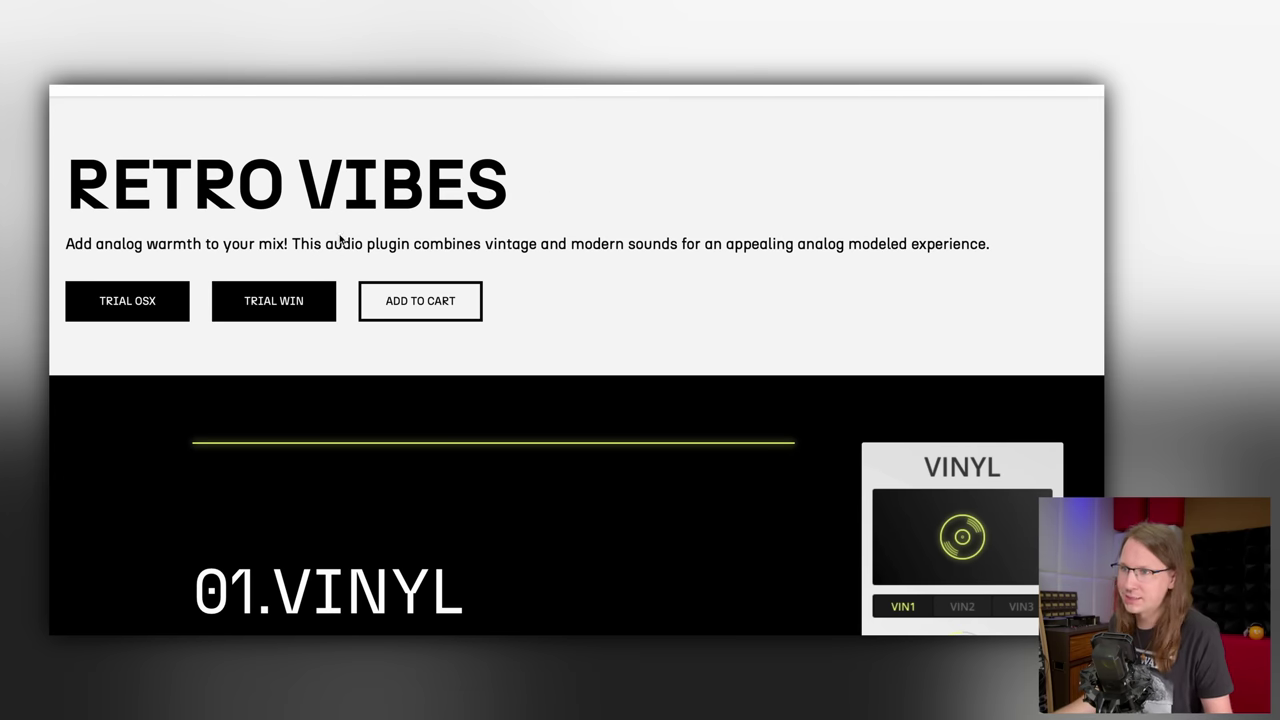
Highlight a passage of the Retro Vibes product description, then clear the selection
drag(989, 244, 322, 245)
click(463, 247)
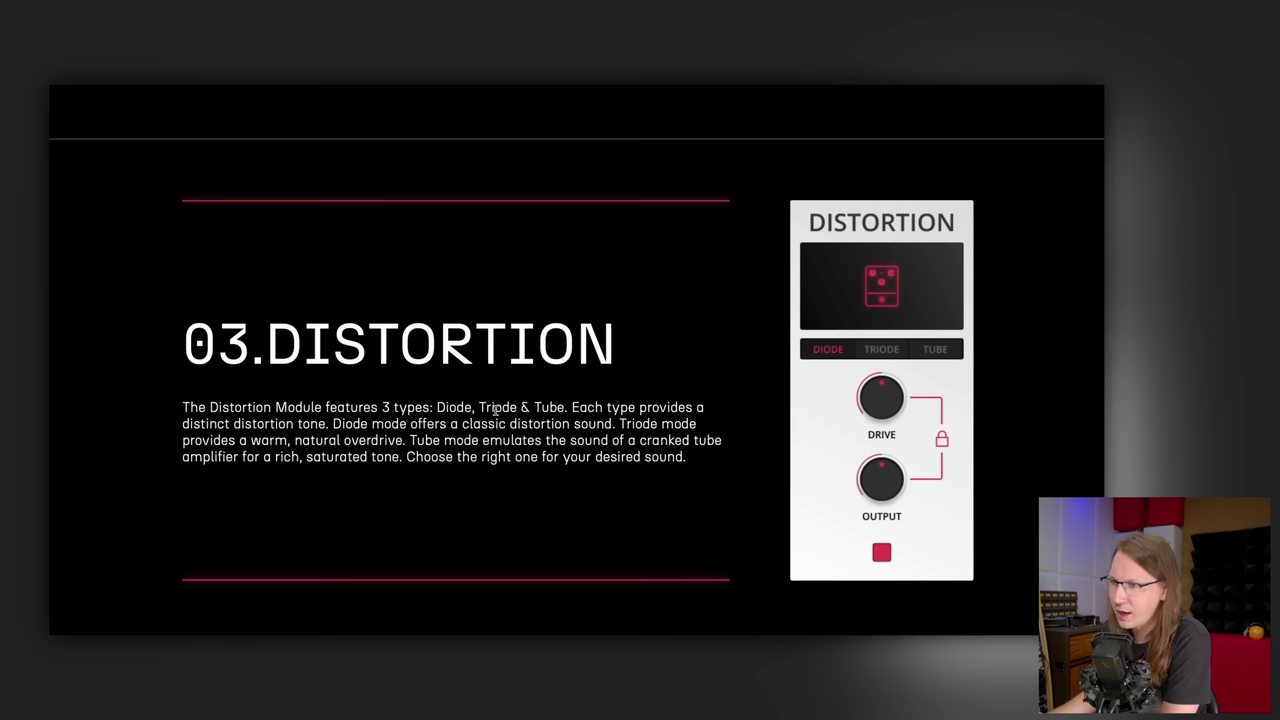
Scroll the product page down past the Delay section and back up slightly
scroll(661, 443, down, 2)
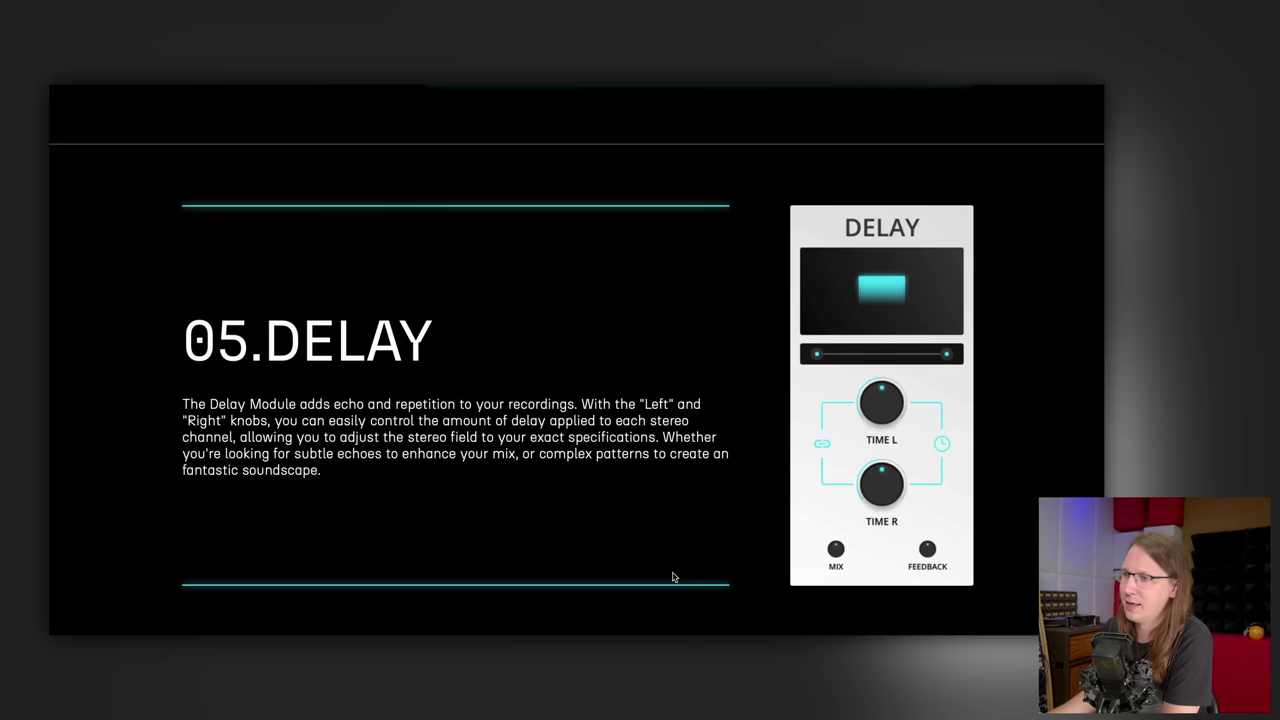
scroll(590, 463, up, 1)
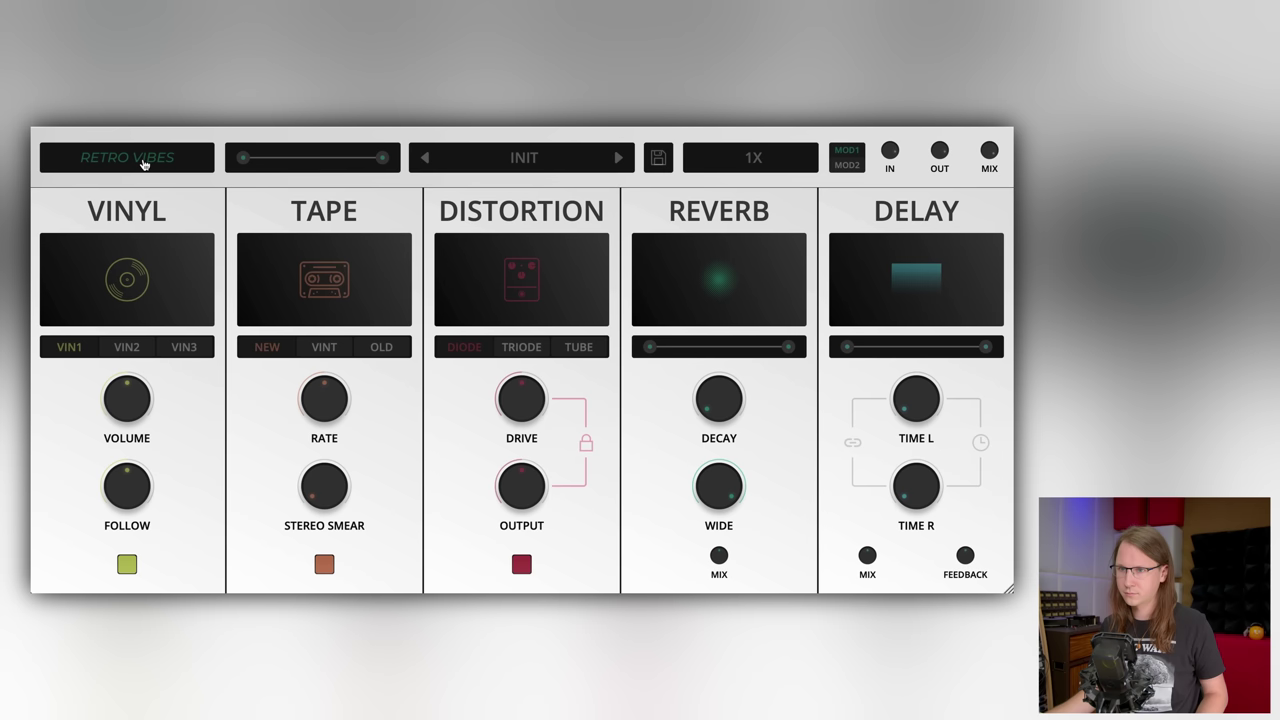
Power on Retro Vibes from the RETRO VIBES logo display so all five modules light up
click(143, 163)
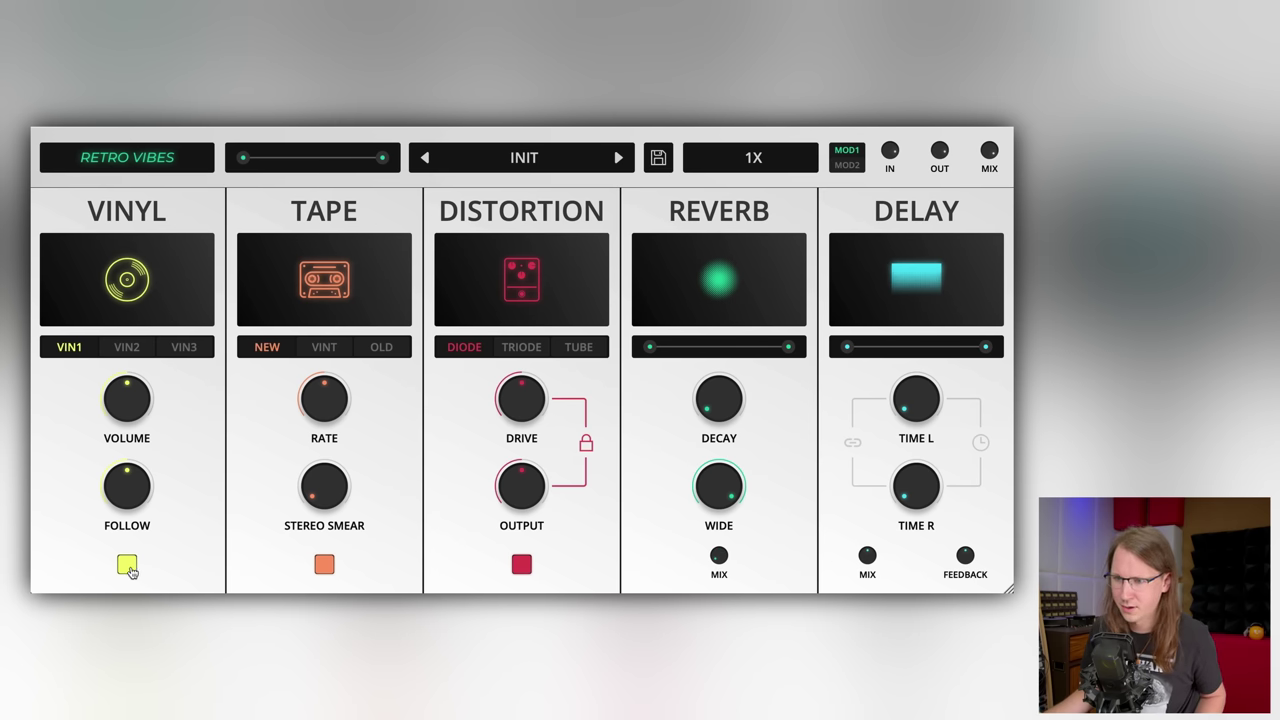
Turn off Vinyl and Distortion and pull down the upper bound of the global range
click(127, 565)
click(522, 565)
click(867, 554)
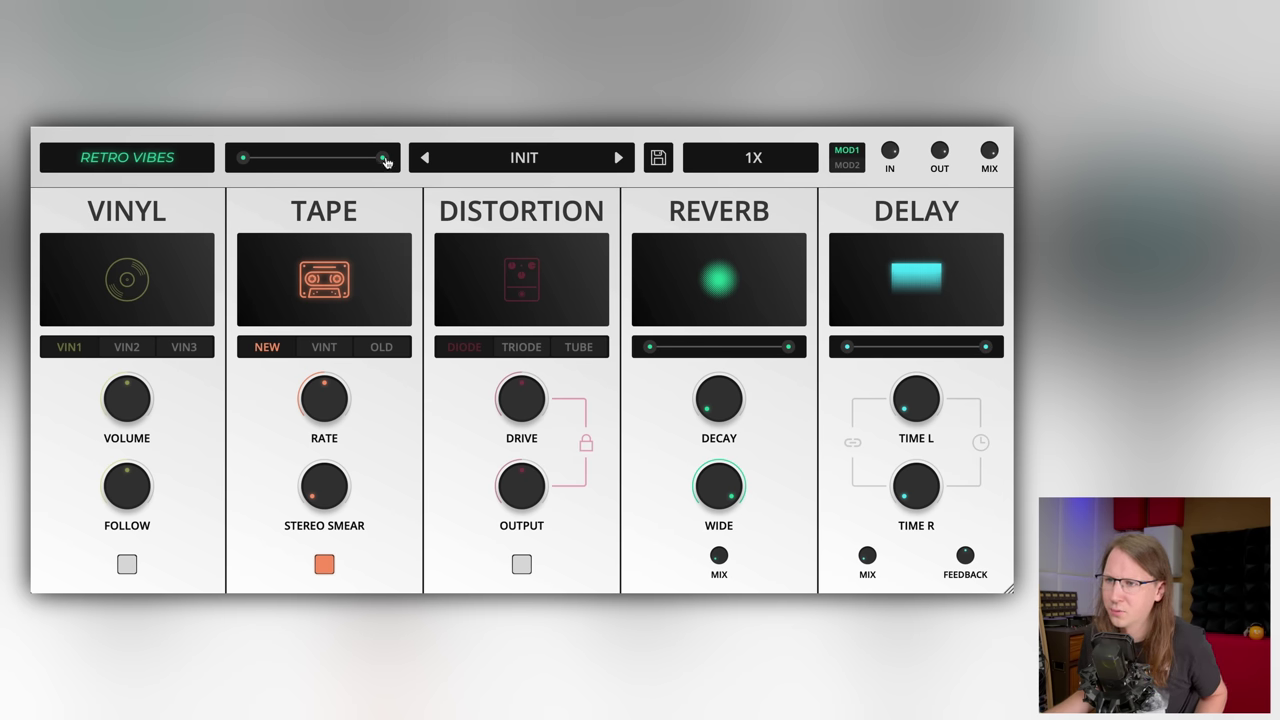
mouse_move(384, 160)
mouse_down()
mouse_move(318, 166)
mouse_move(398, 172)
mouse_up()
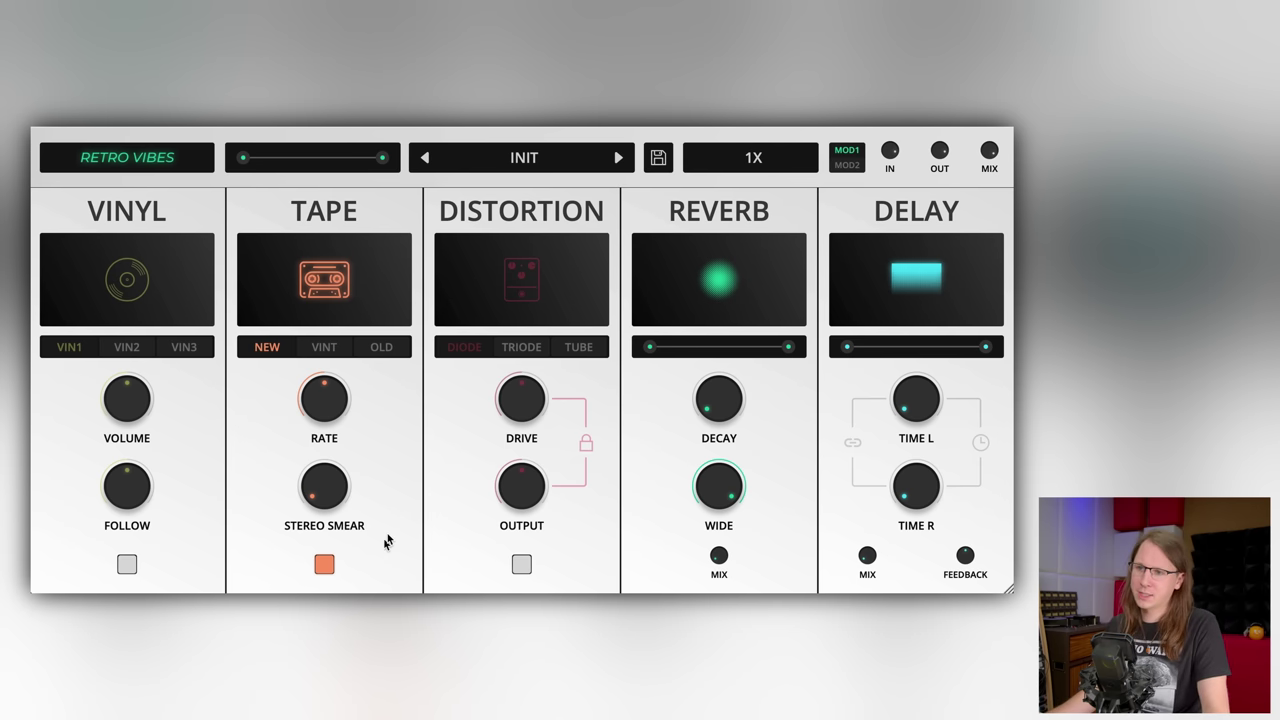
Audition Tape in VINT, OLD and NEW modes, settling the Tape rate at 14 %
drag(327, 405, 327, 470)
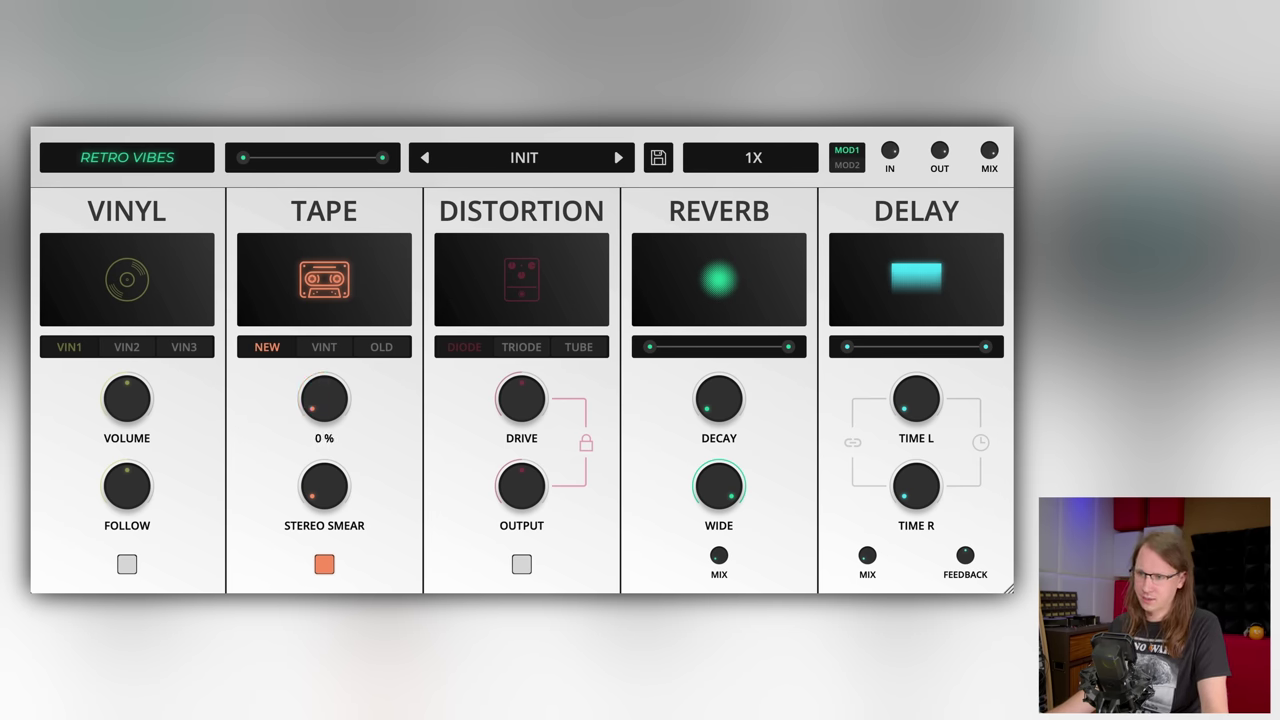
mouse_move(324, 398)
mouse_down()
mouse_move(323, 371)
mouse_move(322, 383)
mouse_up()
click(324, 347)
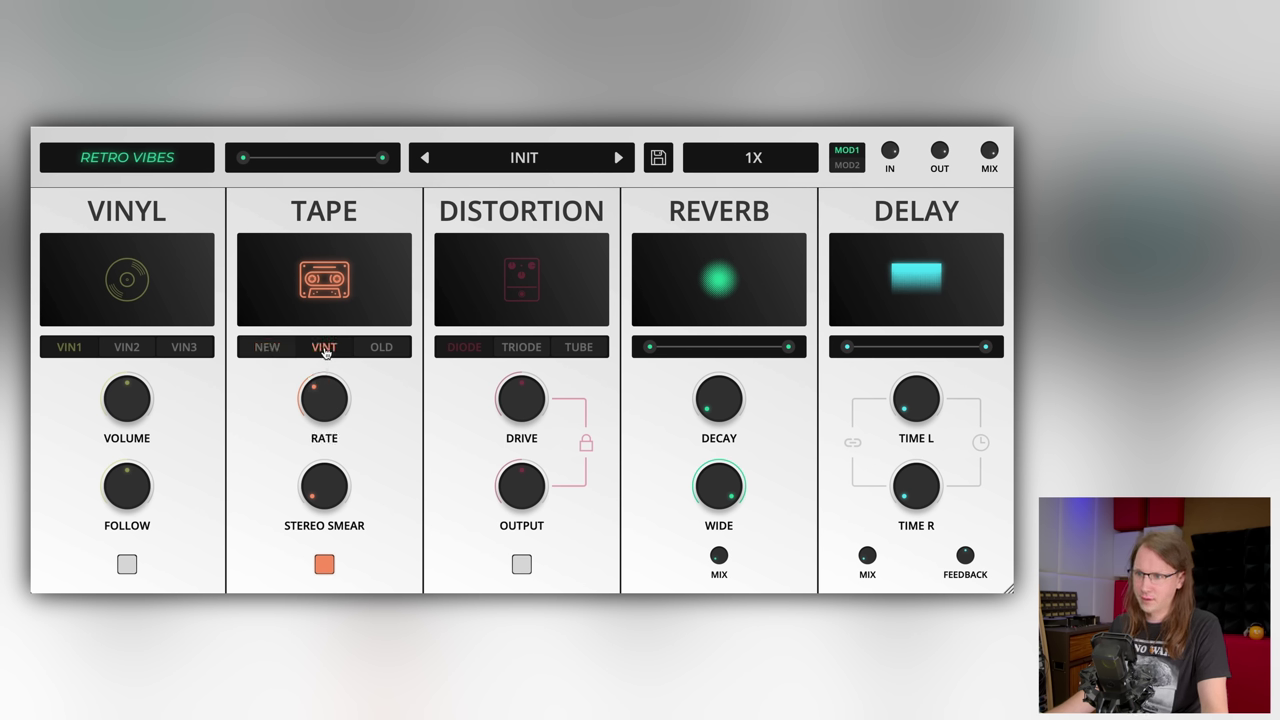
drag(337, 384, 330, 495)
click(381, 347)
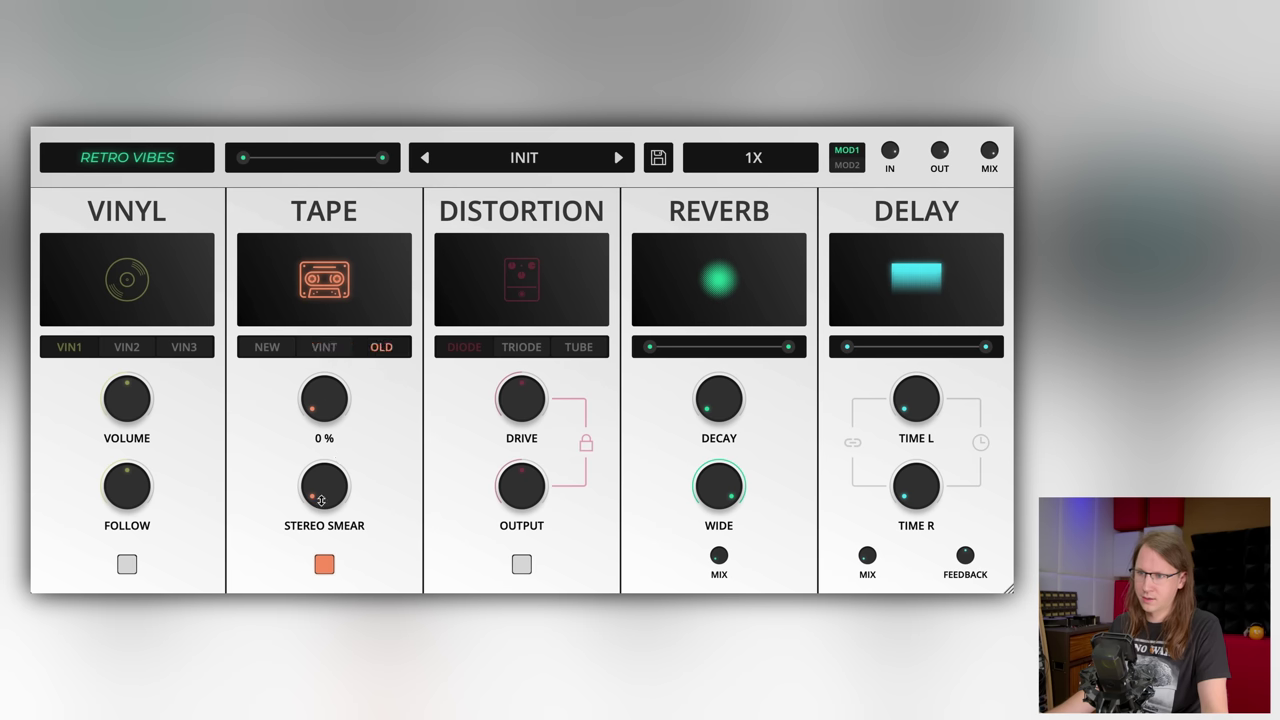
click(280, 347)
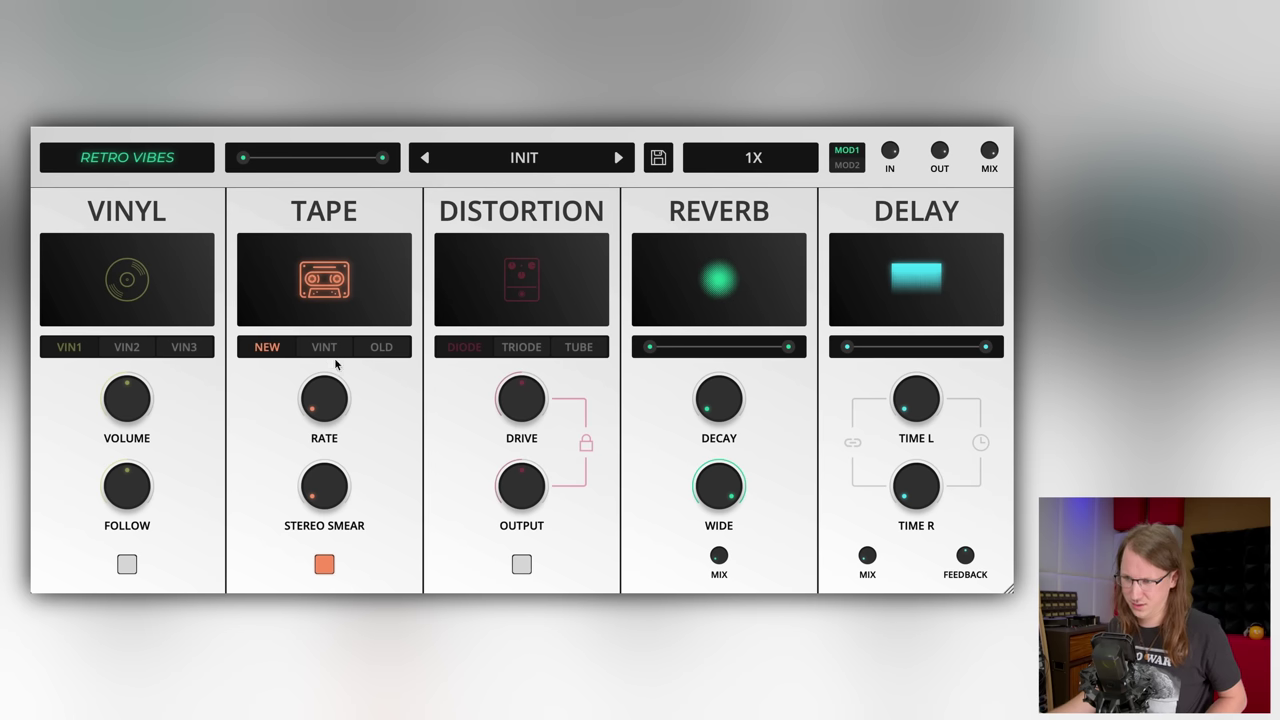
Return Tape to NEW mode after retrying VINT, and raise Stereo Smear to 44 %
click(332, 352)
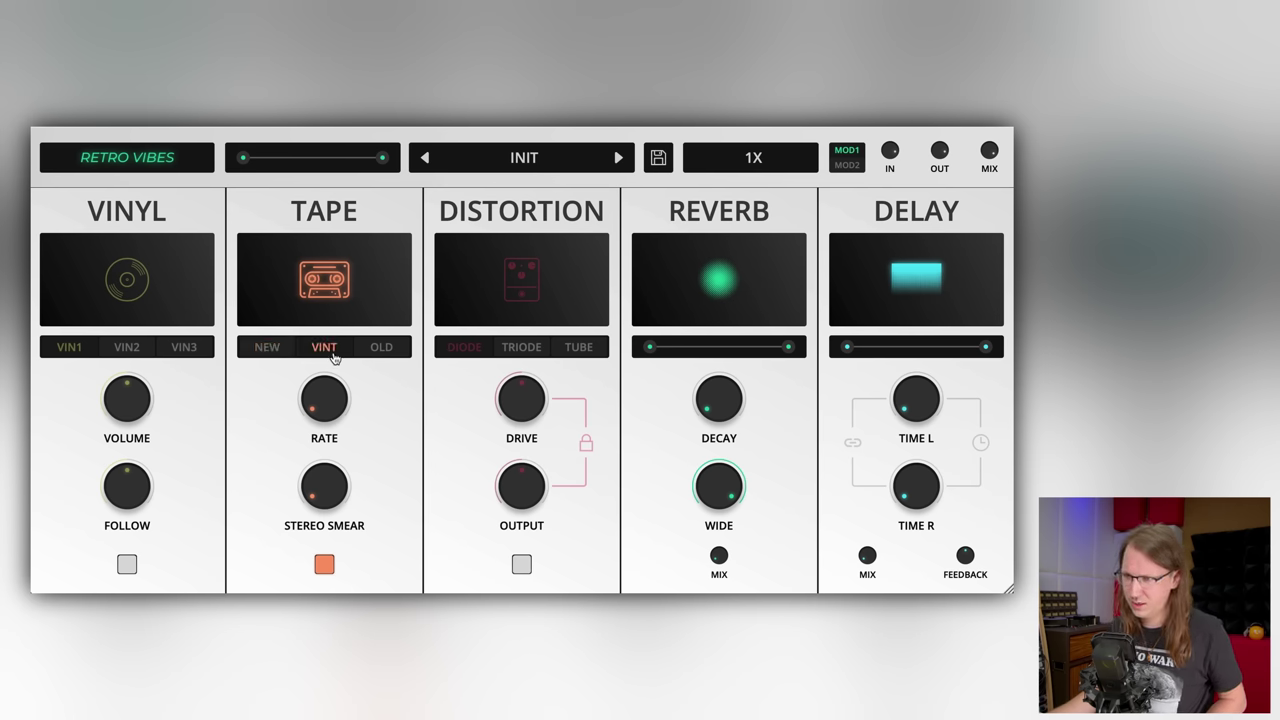
click(270, 348)
mouse_move(318, 401)
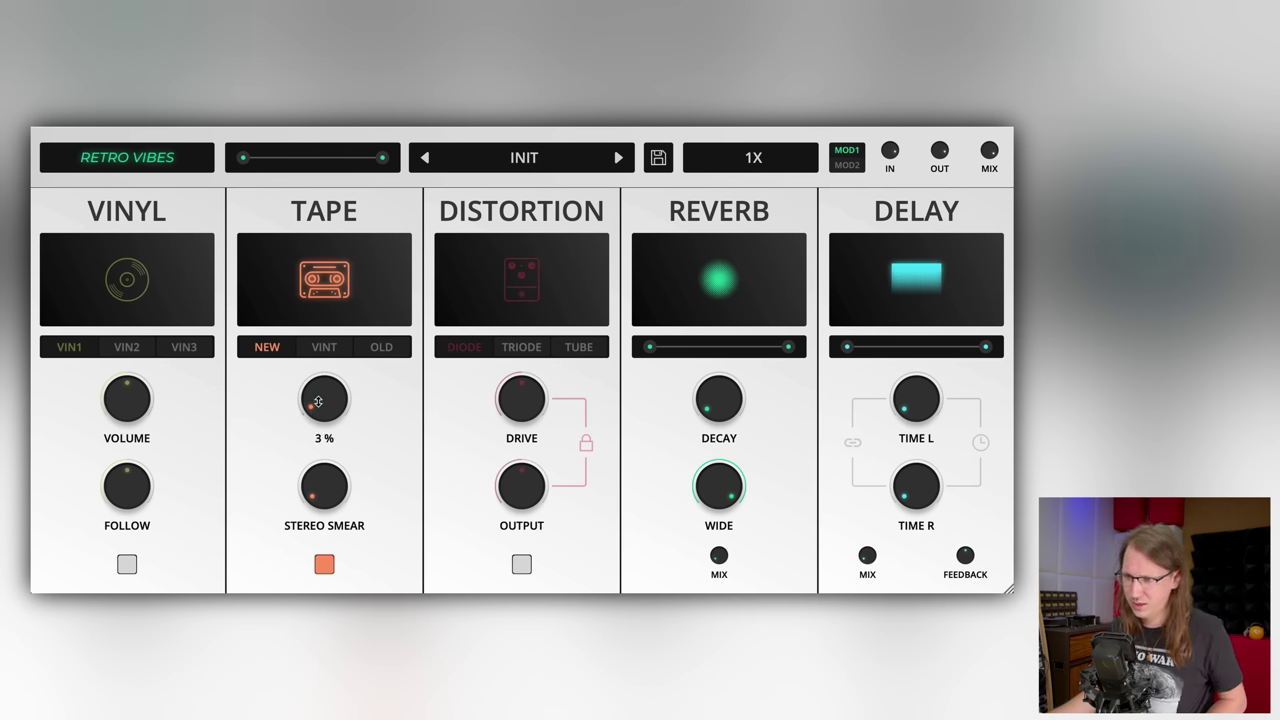
mouse_move(322, 487)
mouse_down()
mouse_move(330, 400)
mouse_move(324, 497)
mouse_up()
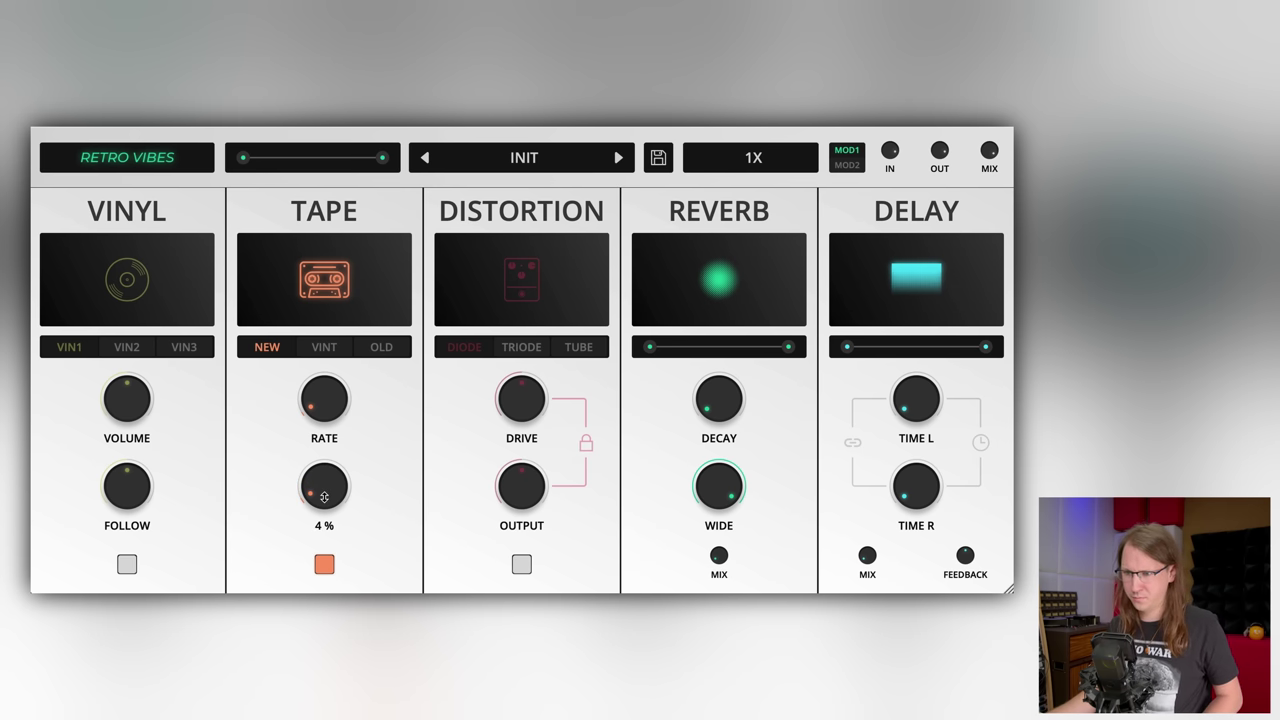
Switch Tape off and Vinyl back on, setting Vinyl to VIN3 mode via VIN2
click(324, 565)
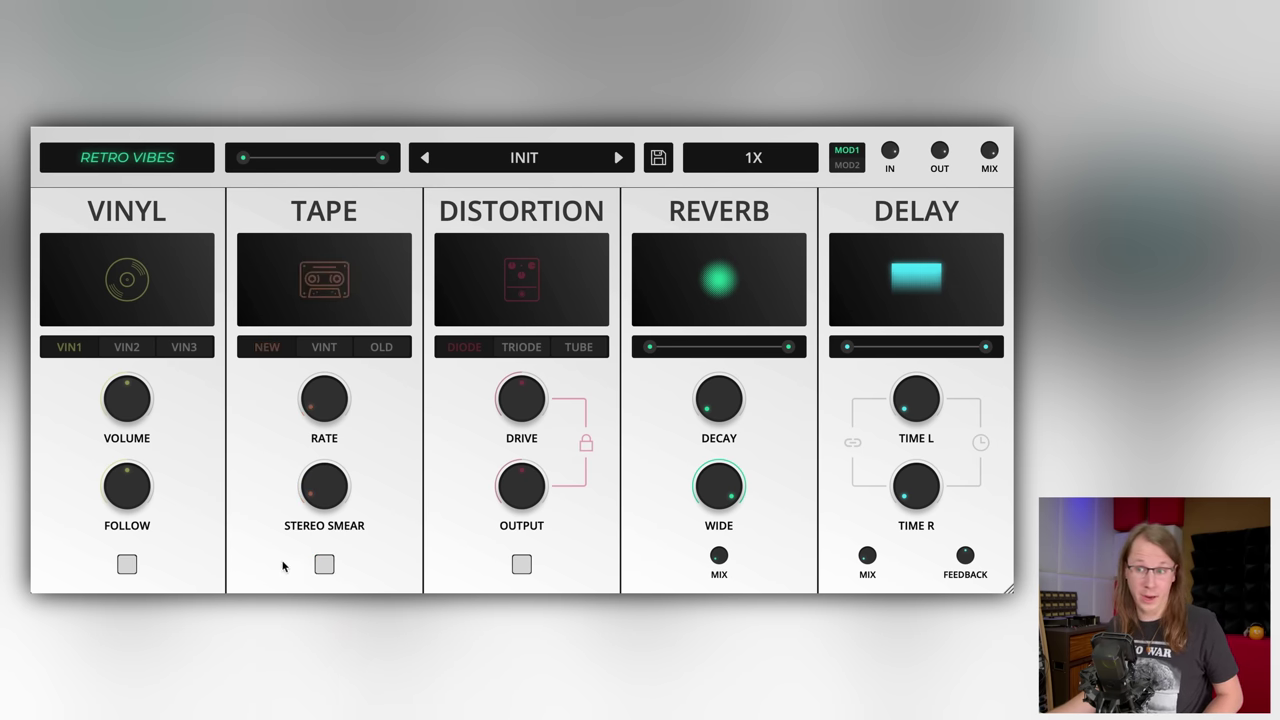
click(127, 565)
click(126, 347)
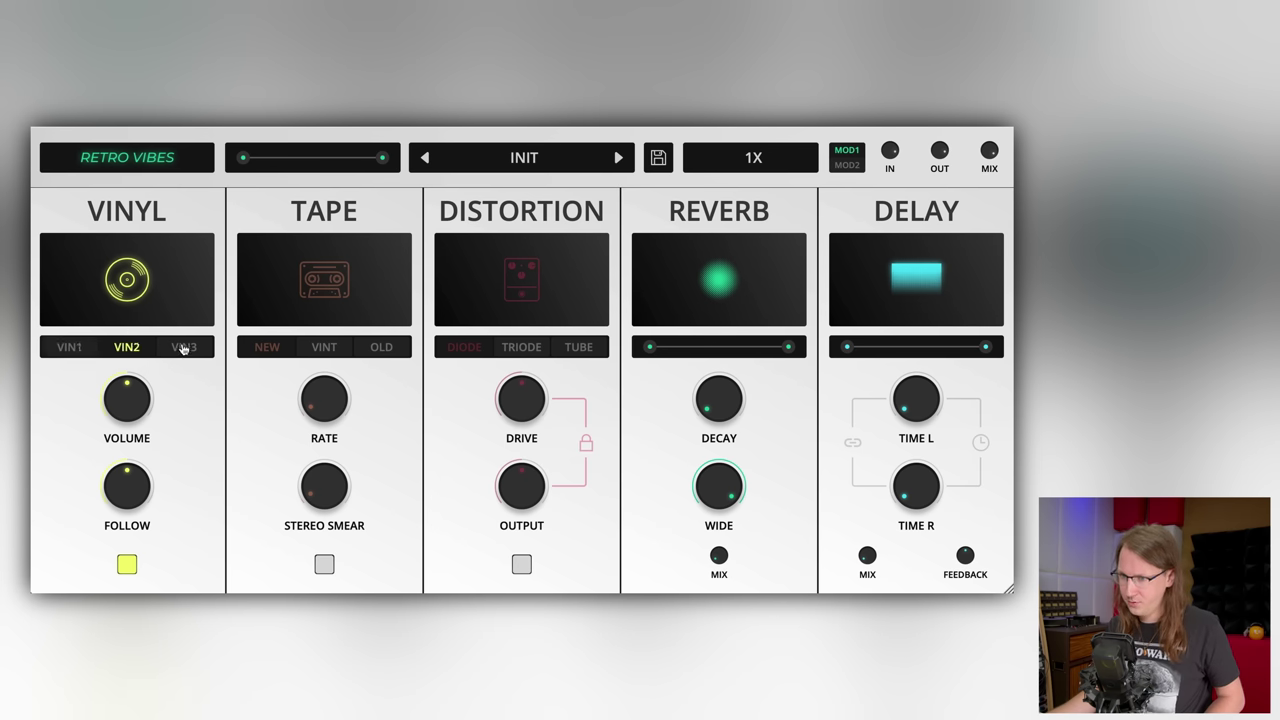
click(183, 347)
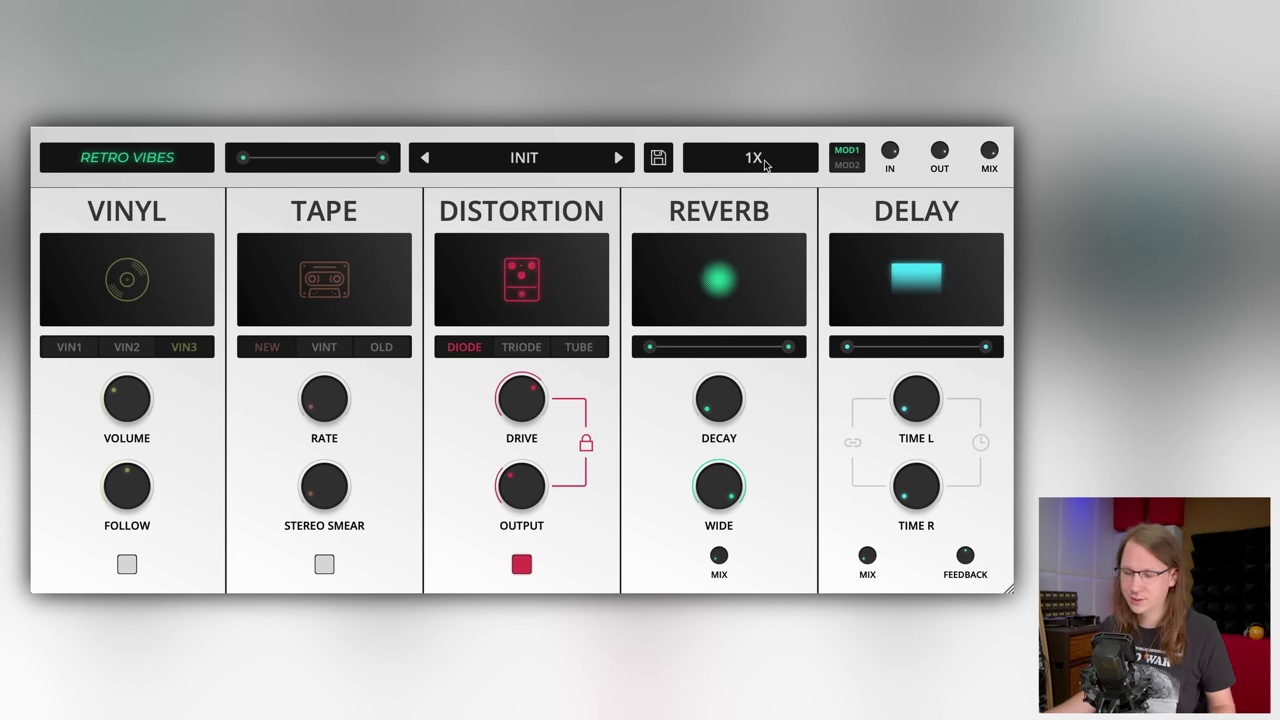
Set oversampling to 8X after trying 16X, and raise the Distortion drive to about 58 %
click(748, 163)
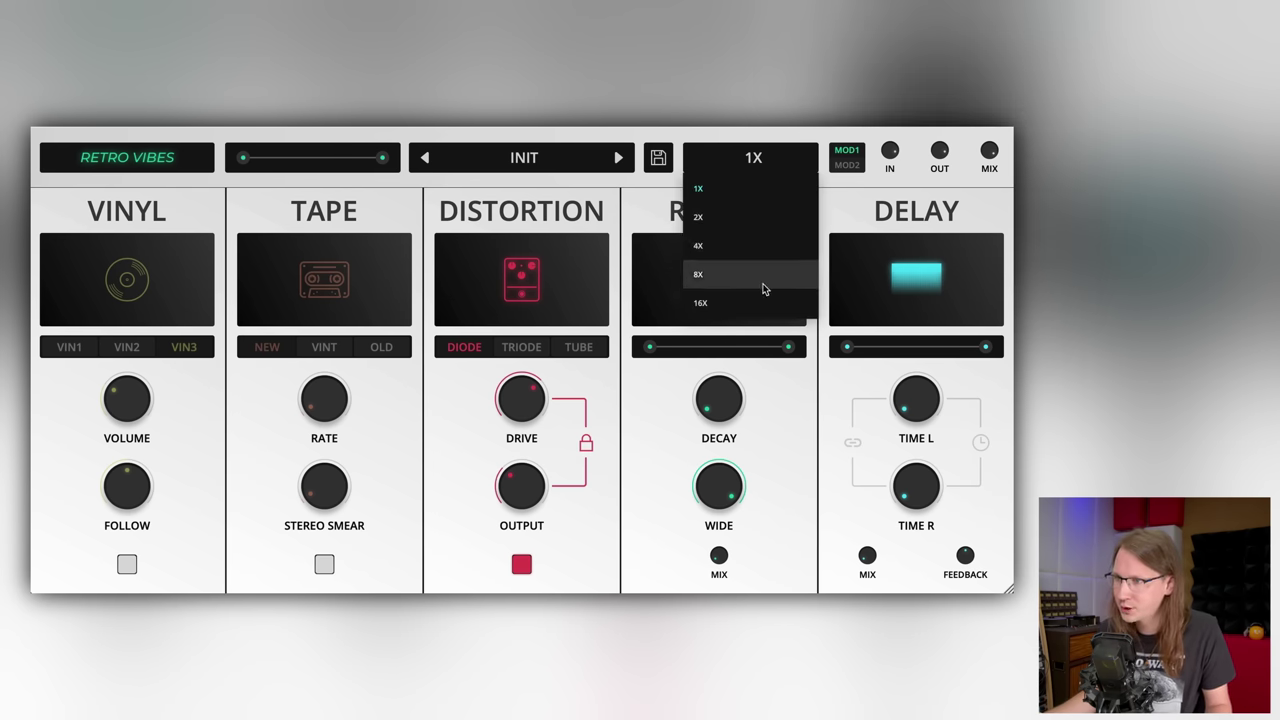
click(746, 305)
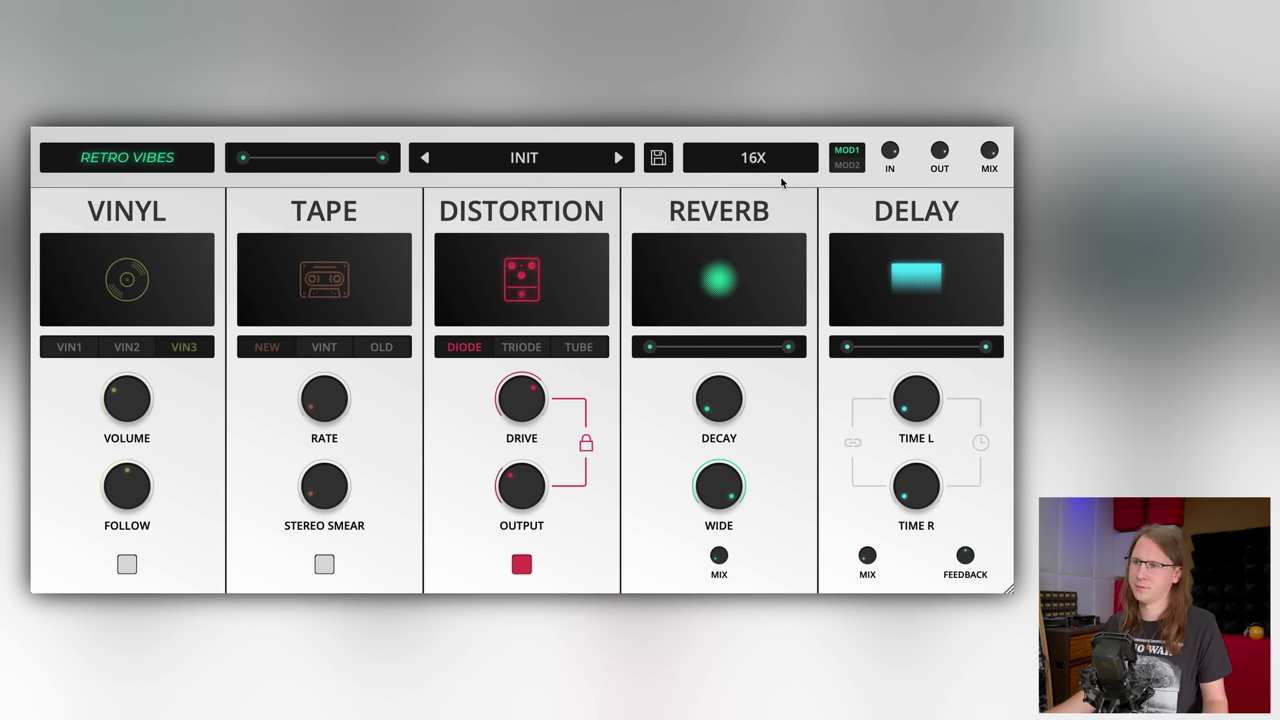
click(778, 163)
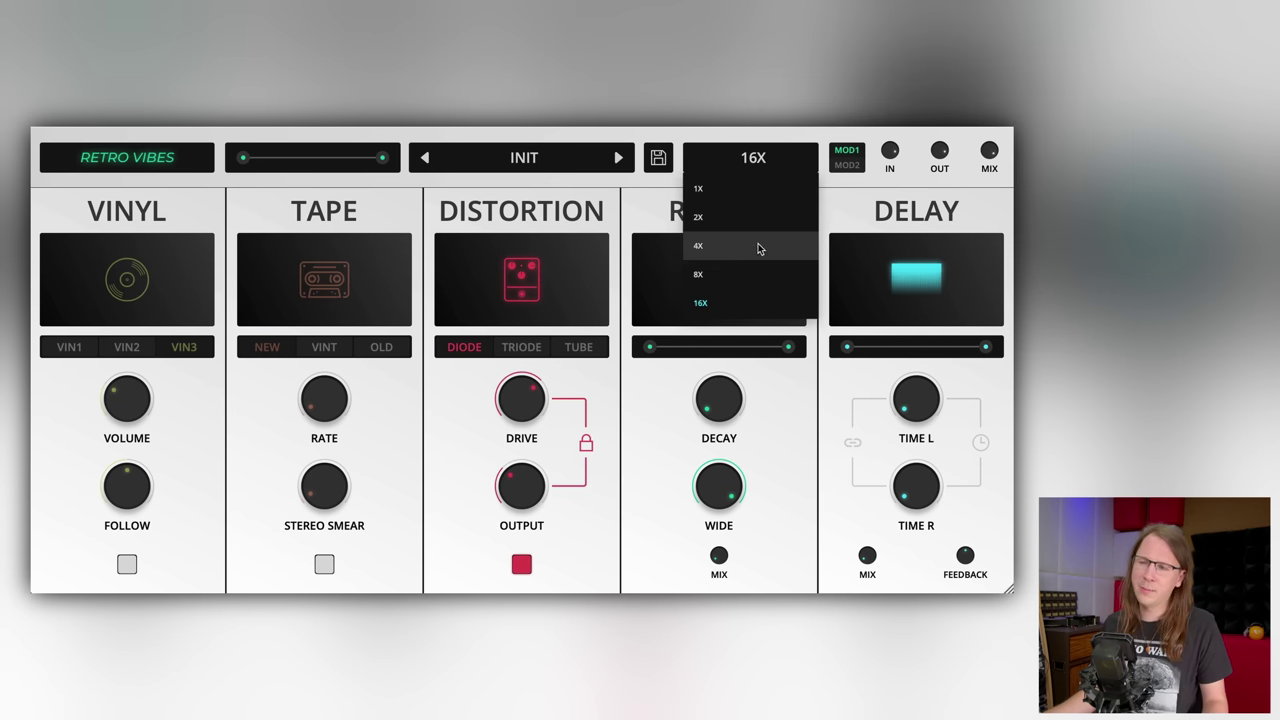
click(740, 276)
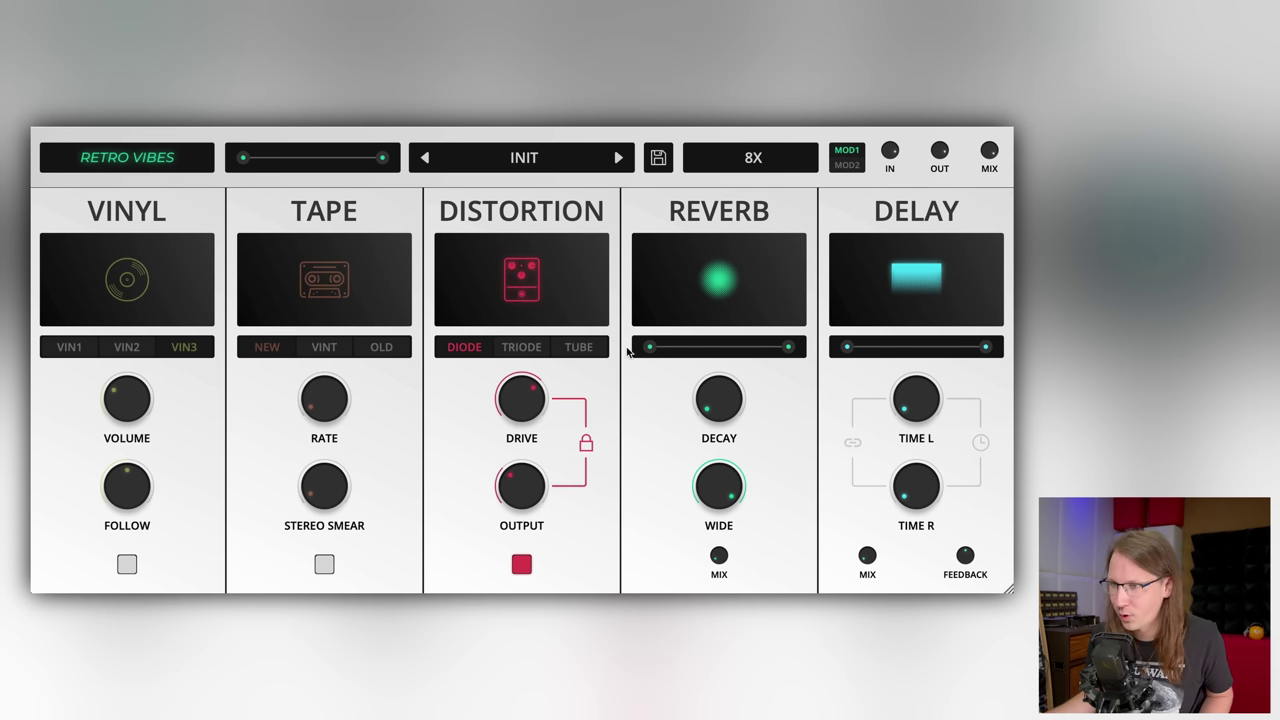
mouse_move(532, 401)
mouse_down()
mouse_move(532, 426)
mouse_move(527, 376)
mouse_move(516, 412)
mouse_up()
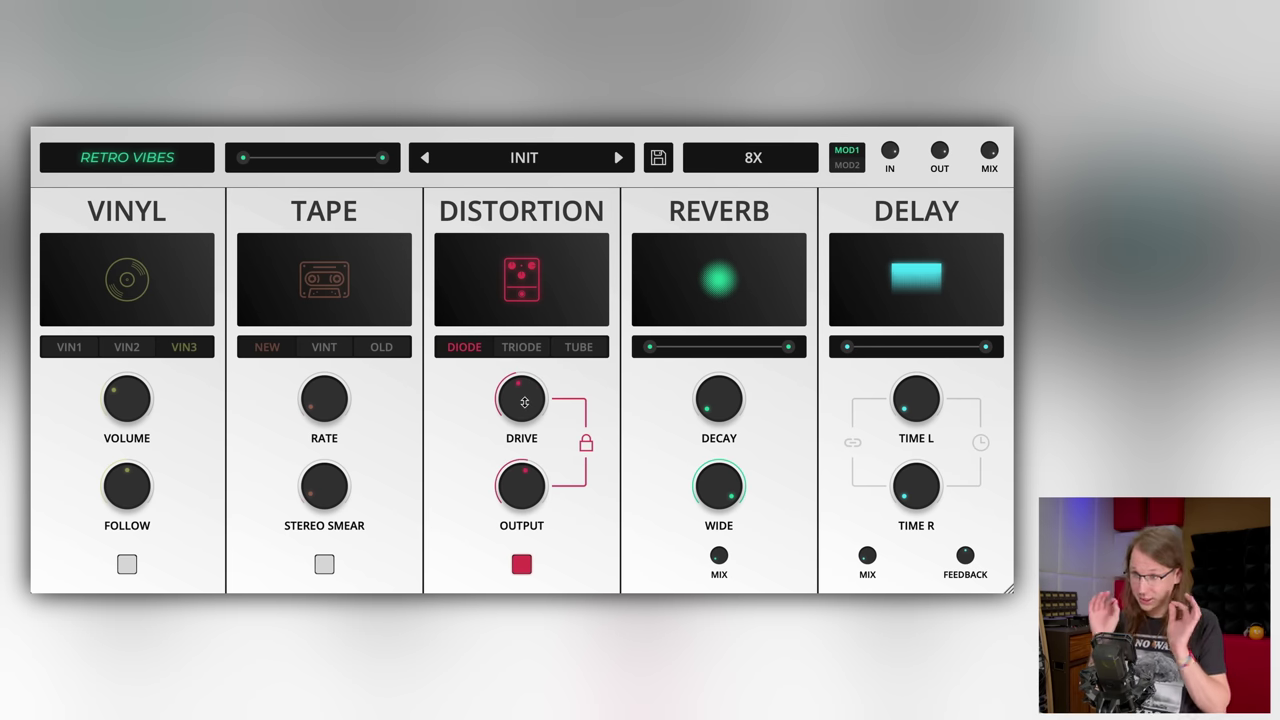
mouse_move(524, 402)
mouse_down()
mouse_move(519, 375)
mouse_move(529, 382)
mouse_up()
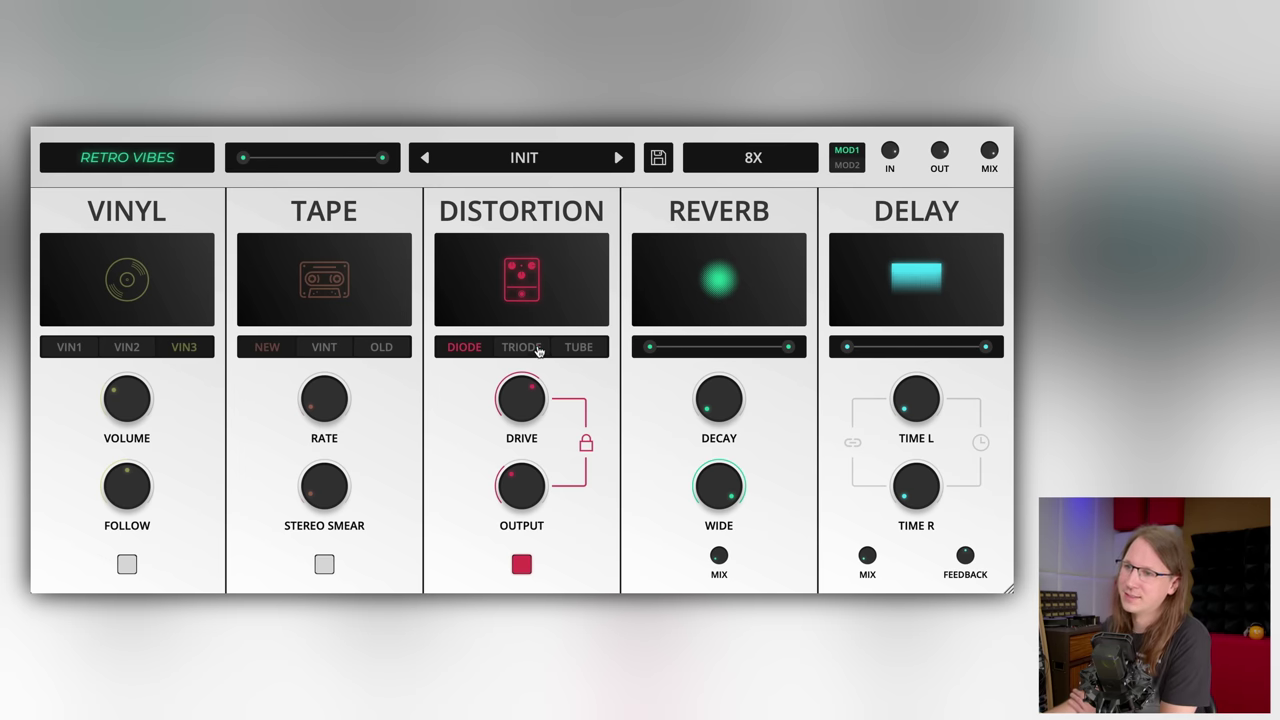
Compare TRIODE and DIODE distortion types with drive pushed to around 78-81 %
click(538, 350)
drag(526, 405, 529, 375)
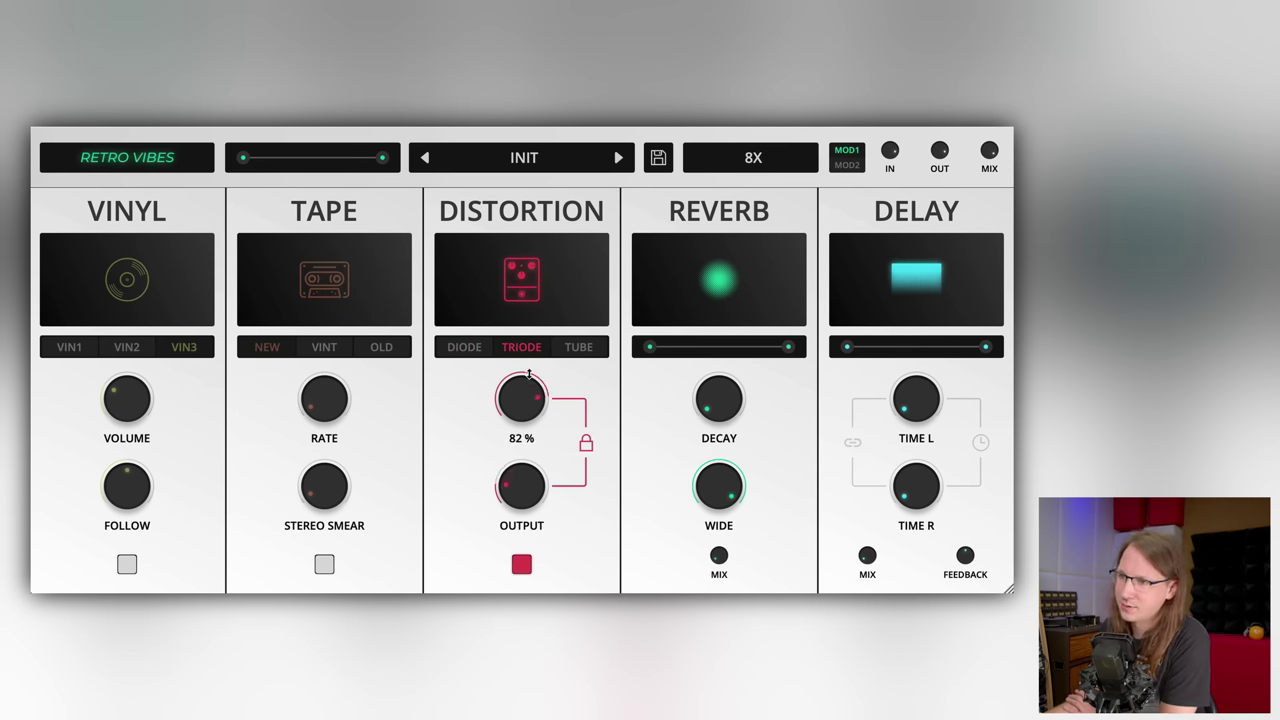
click(458, 349)
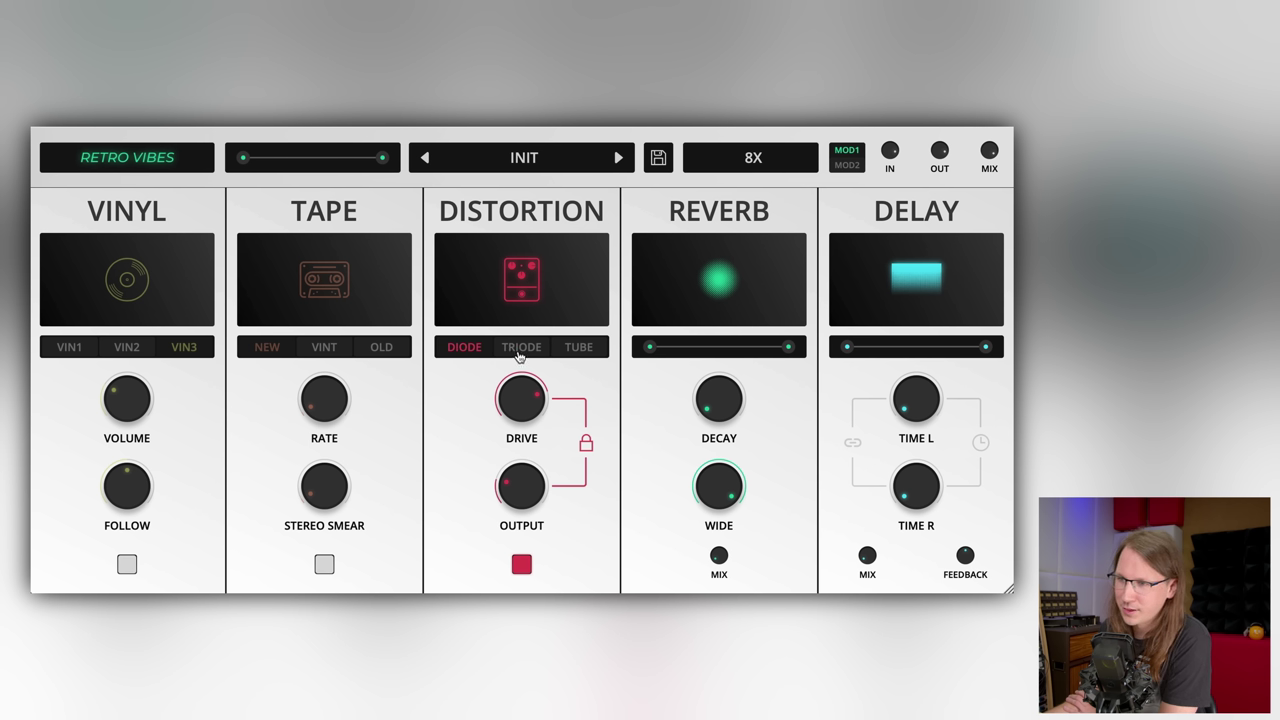
click(521, 350)
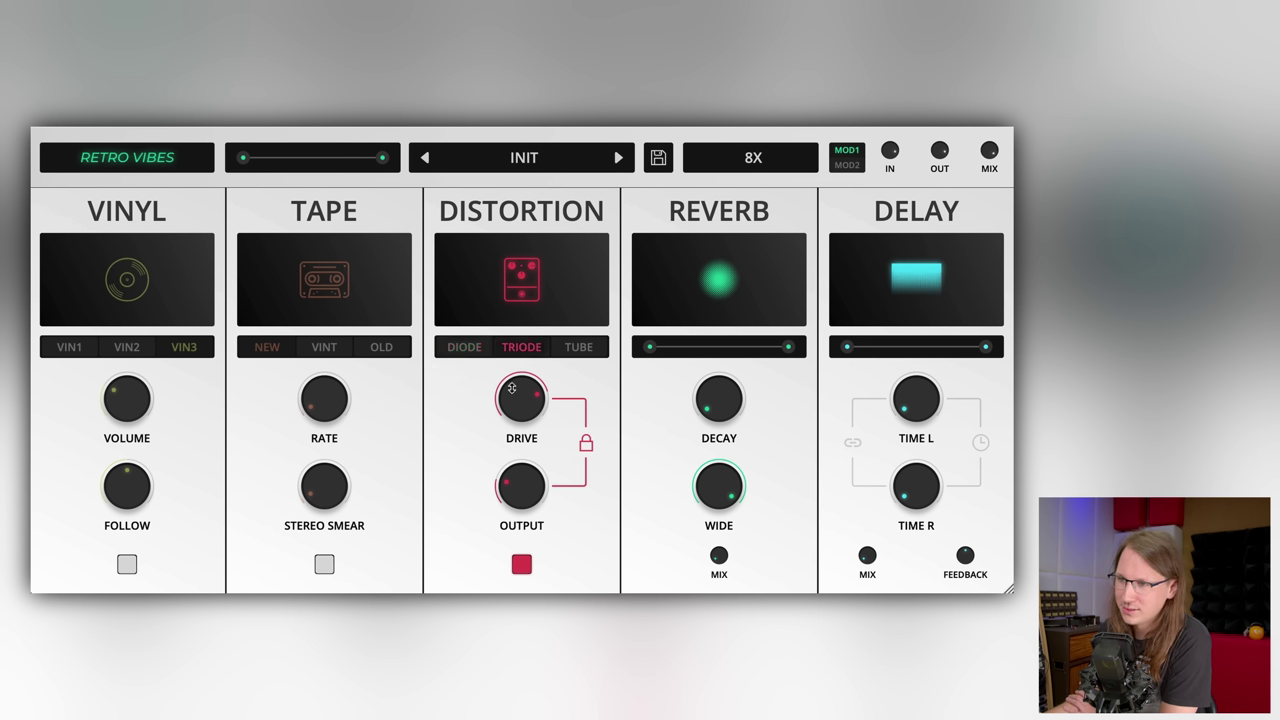
drag(511, 388, 520, 475)
Try TUBE at about 46 % drive, return to DIODE at 31 %, then bypass Distortion
click(585, 348)
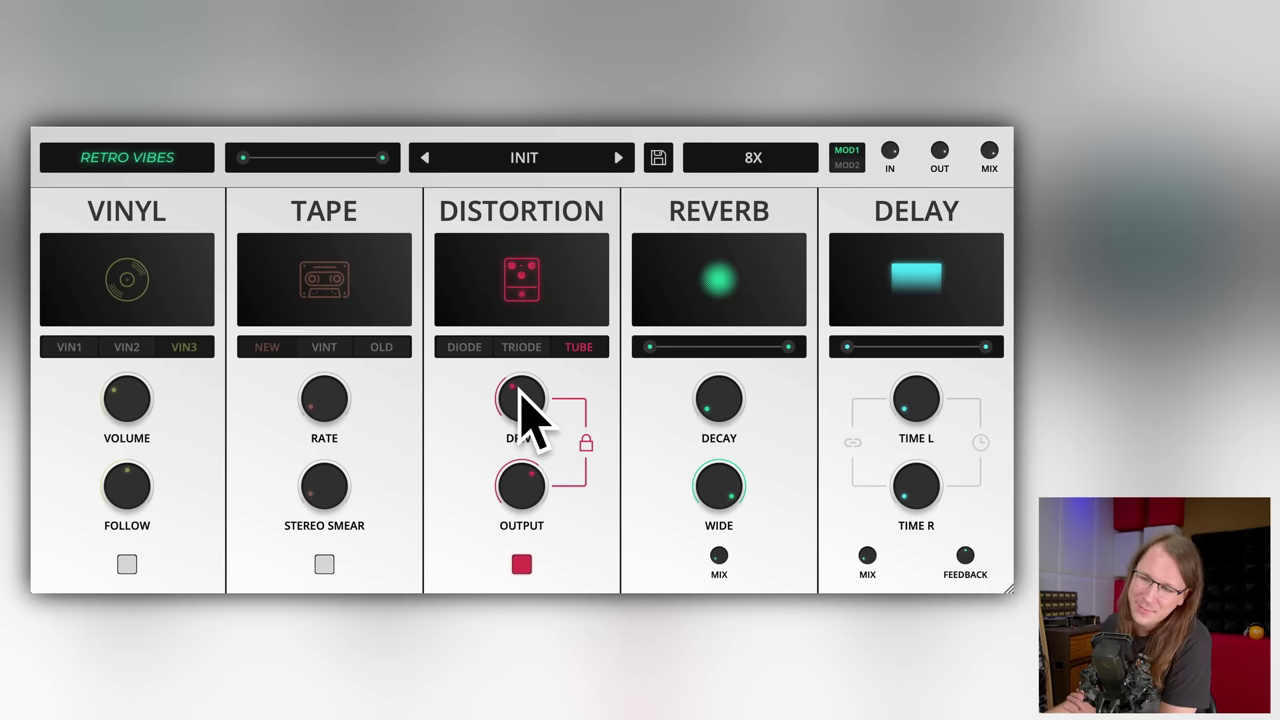
mouse_move(528, 395)
mouse_down()
mouse_move(522, 373)
mouse_move(523, 387)
mouse_up()
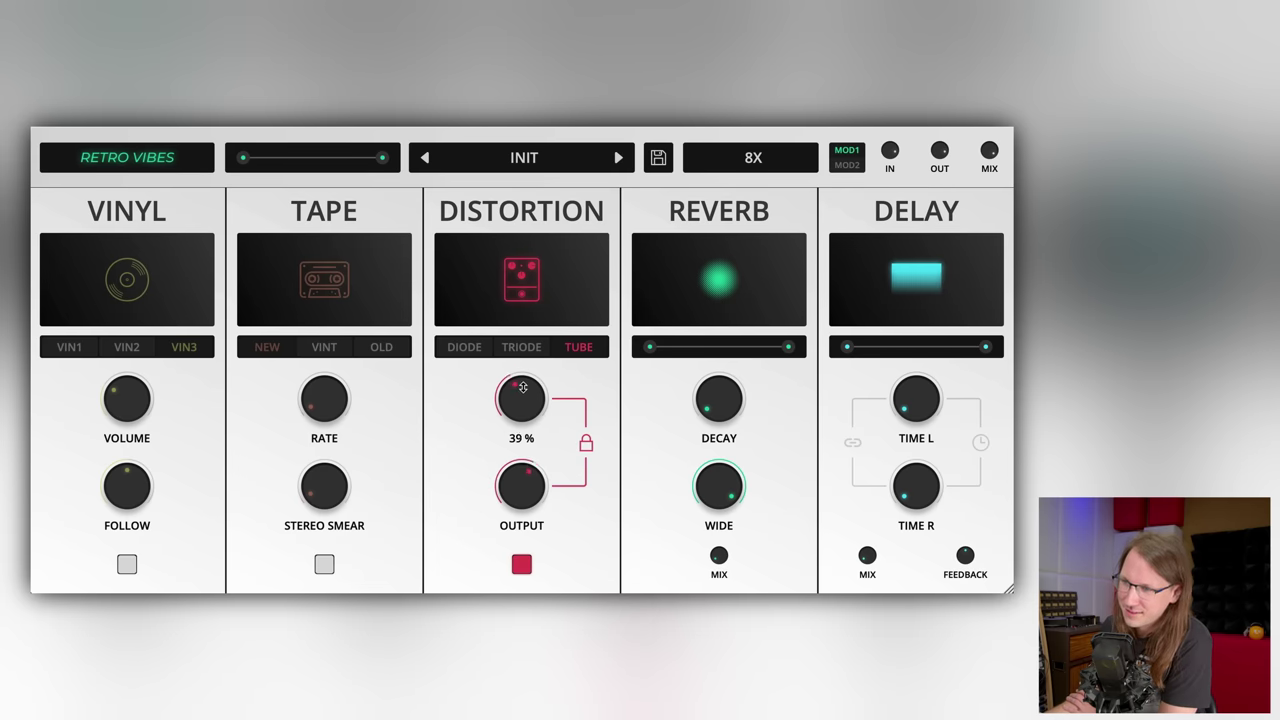
click(464, 347)
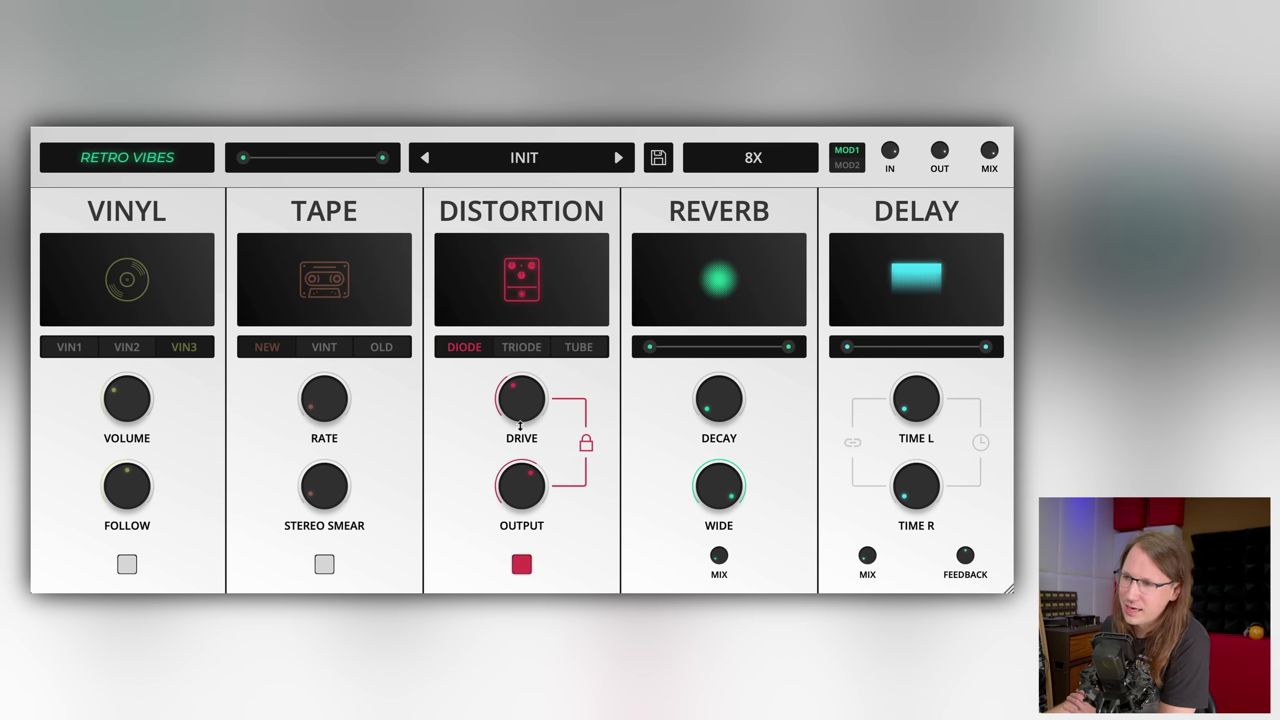
drag(520, 425, 521, 422)
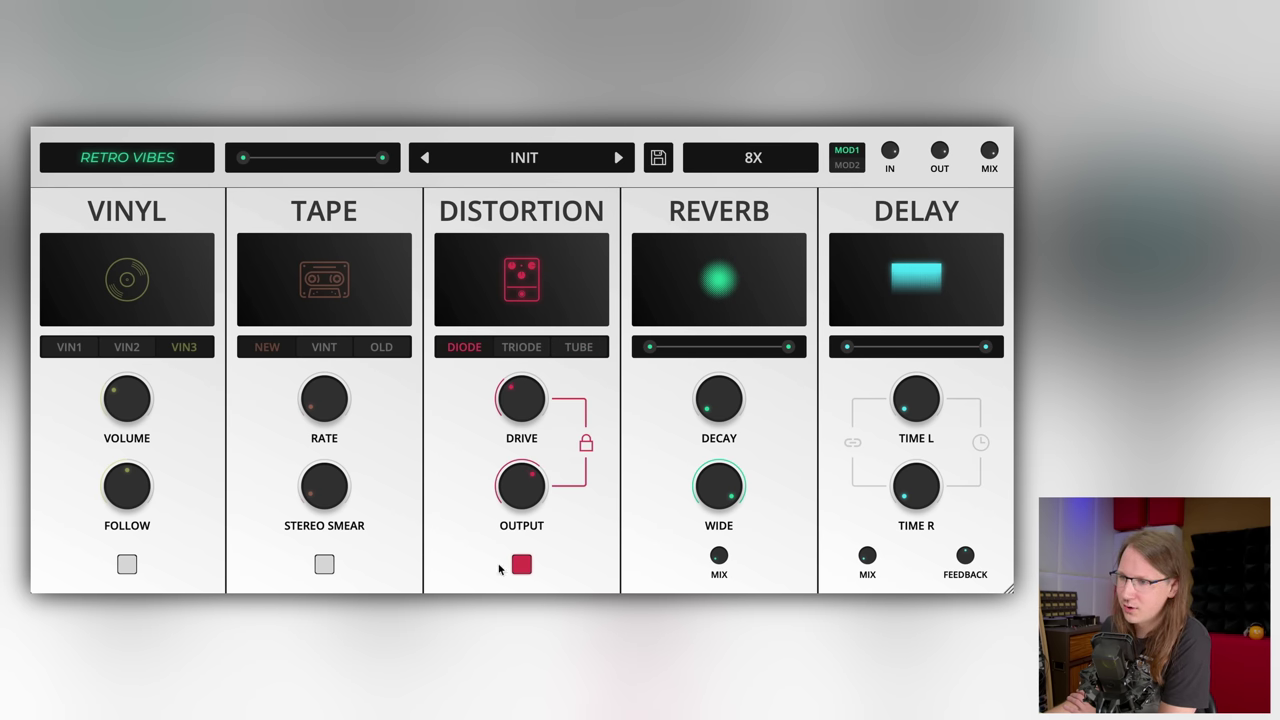
click(519, 565)
Set the Reverb mix to about 54 % and drag the reverb range's low end to the right
drag(718, 555, 708, 452)
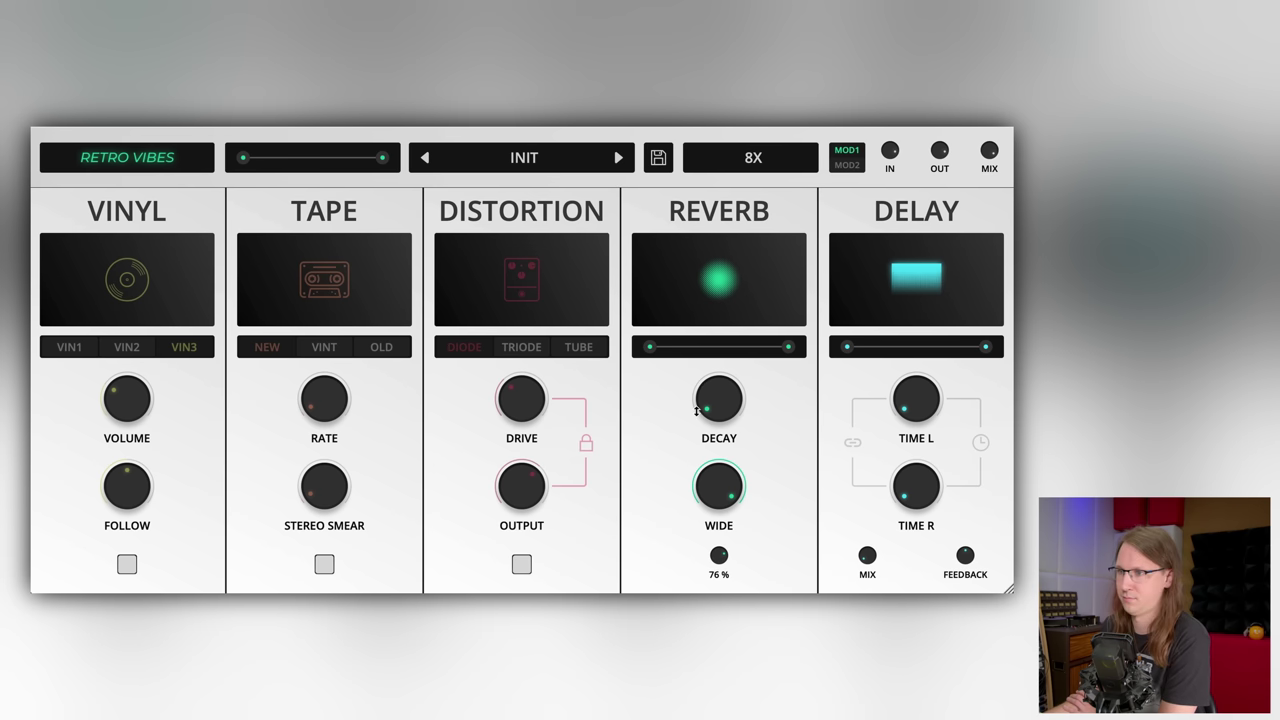
drag(655, 352, 733, 350)
click(848, 166)
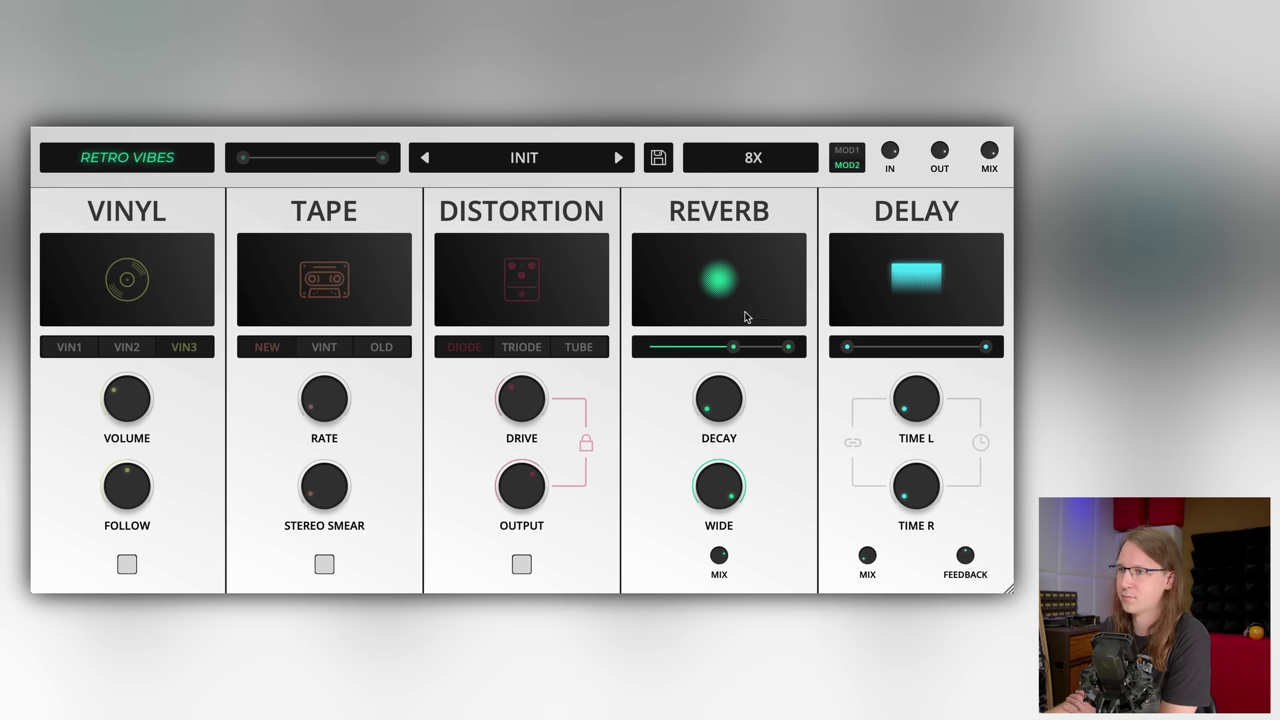
key(ctrl+z)
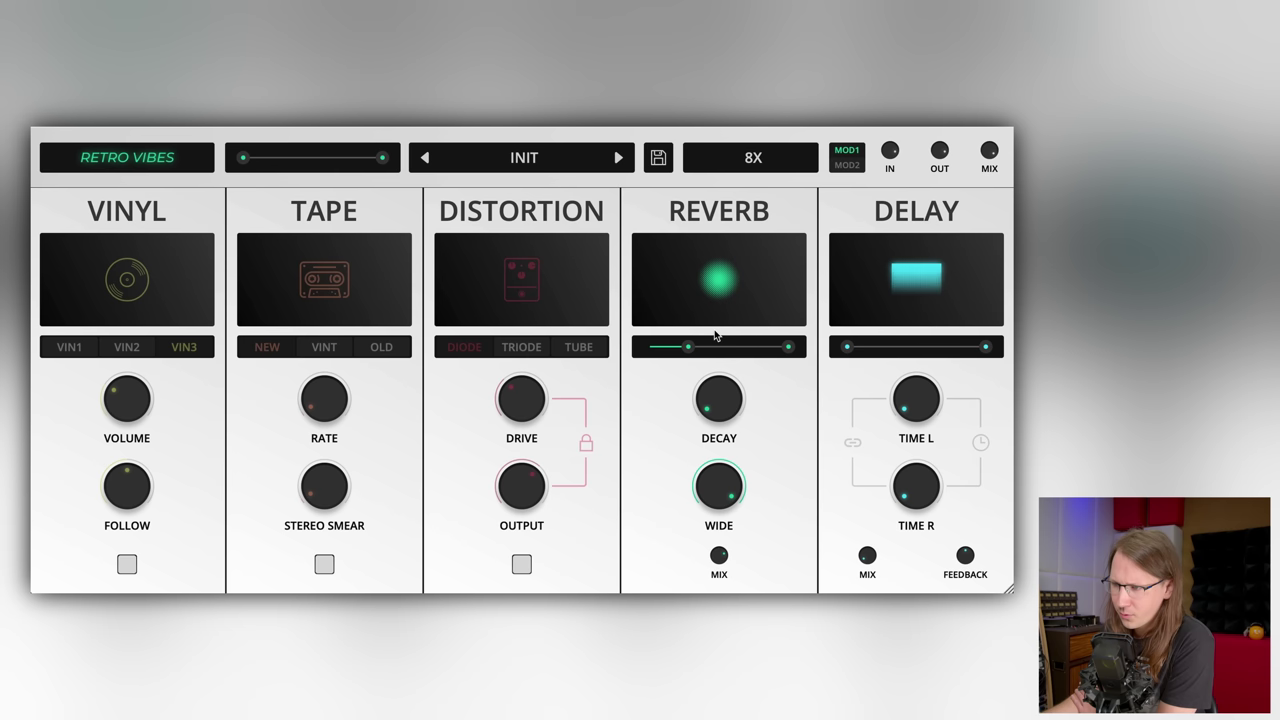
mouse_move(652, 355)
mouse_down()
mouse_move(718, 350)
mouse_move(648, 352)
mouse_up()
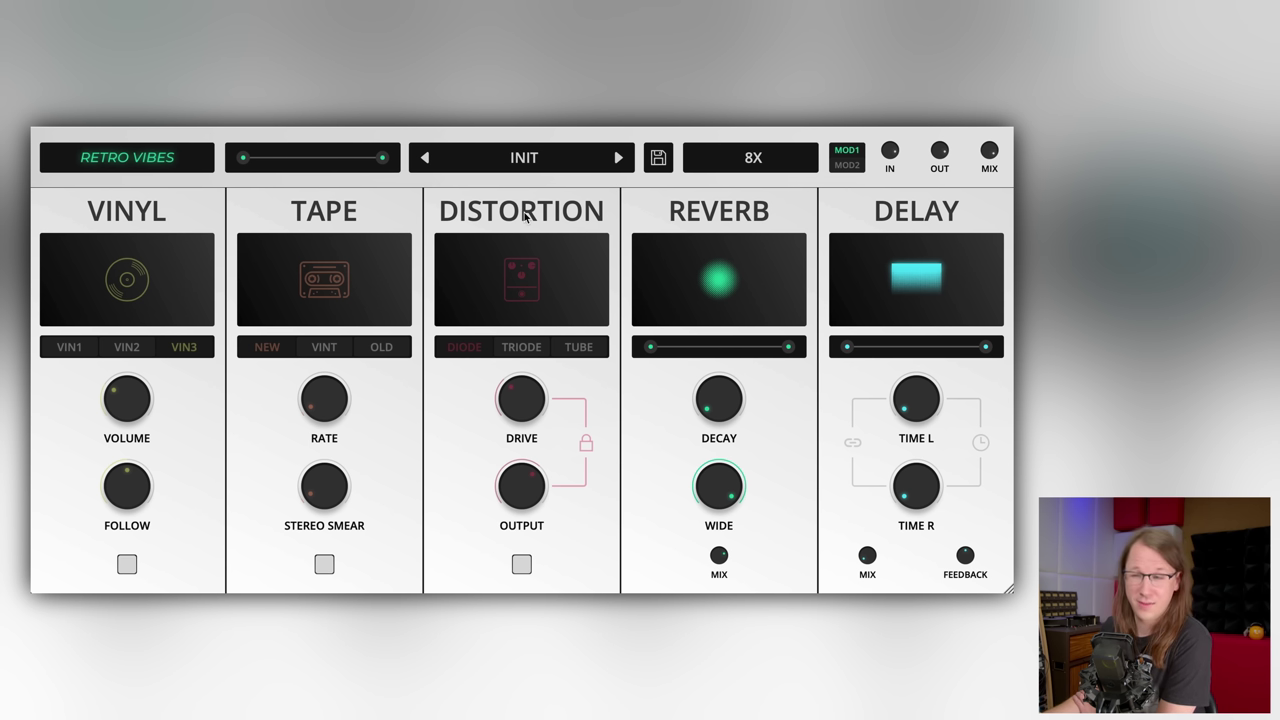
drag(650, 347, 704, 347)
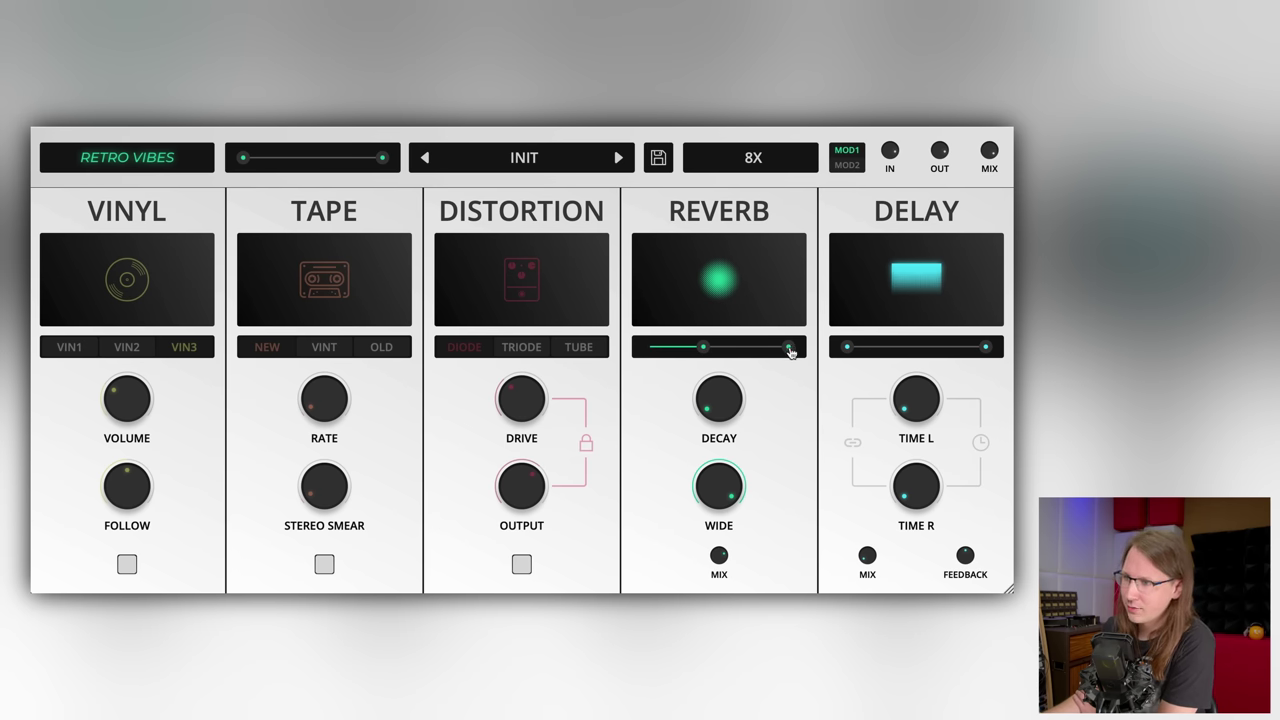
Lower the top end of the reverb range and set the Delay mix to about 8 %
drag(788, 347, 590, 338)
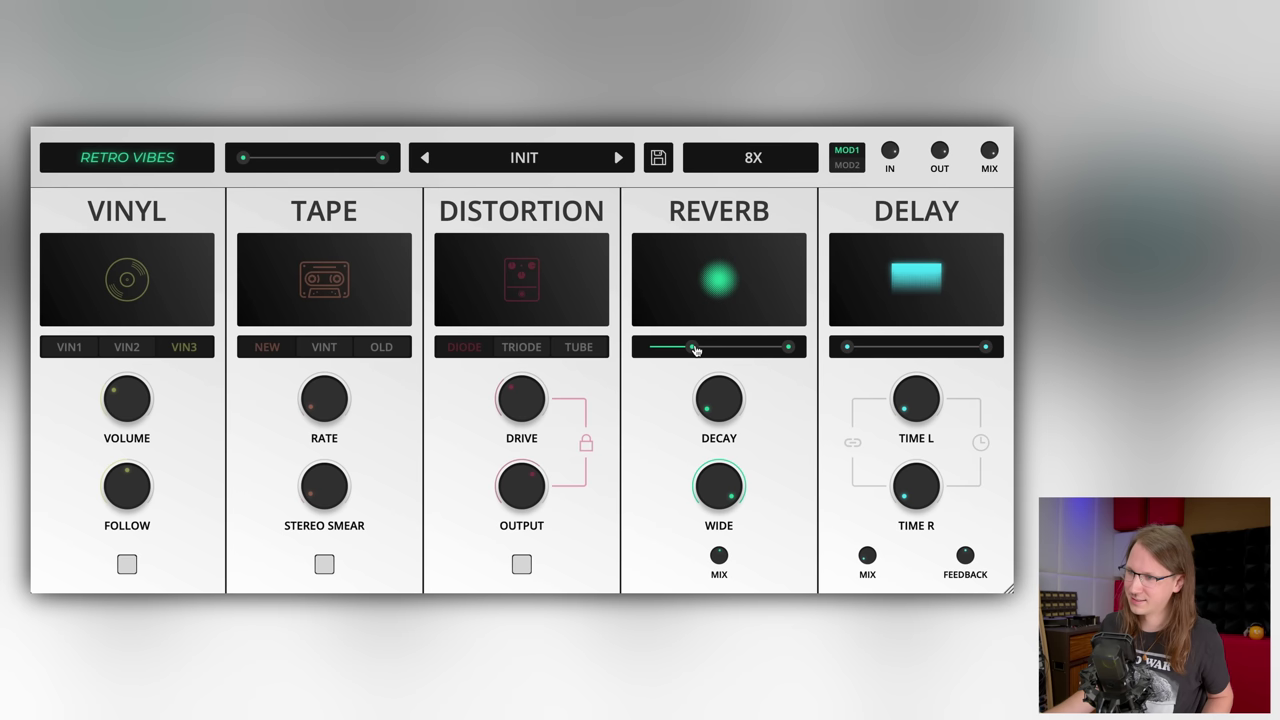
drag(713, 407, 718, 391)
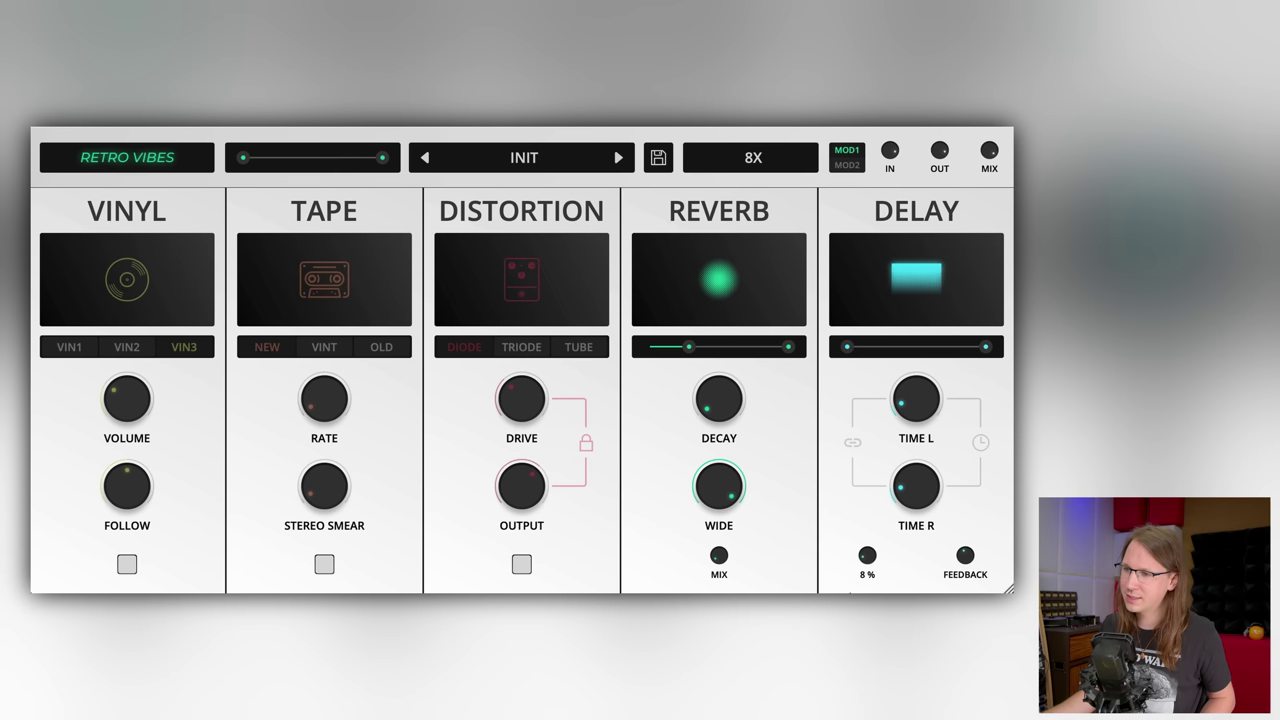
Turn Distortion, Tape and Vinyl back on and raise the Vinyl volume
click(522, 565)
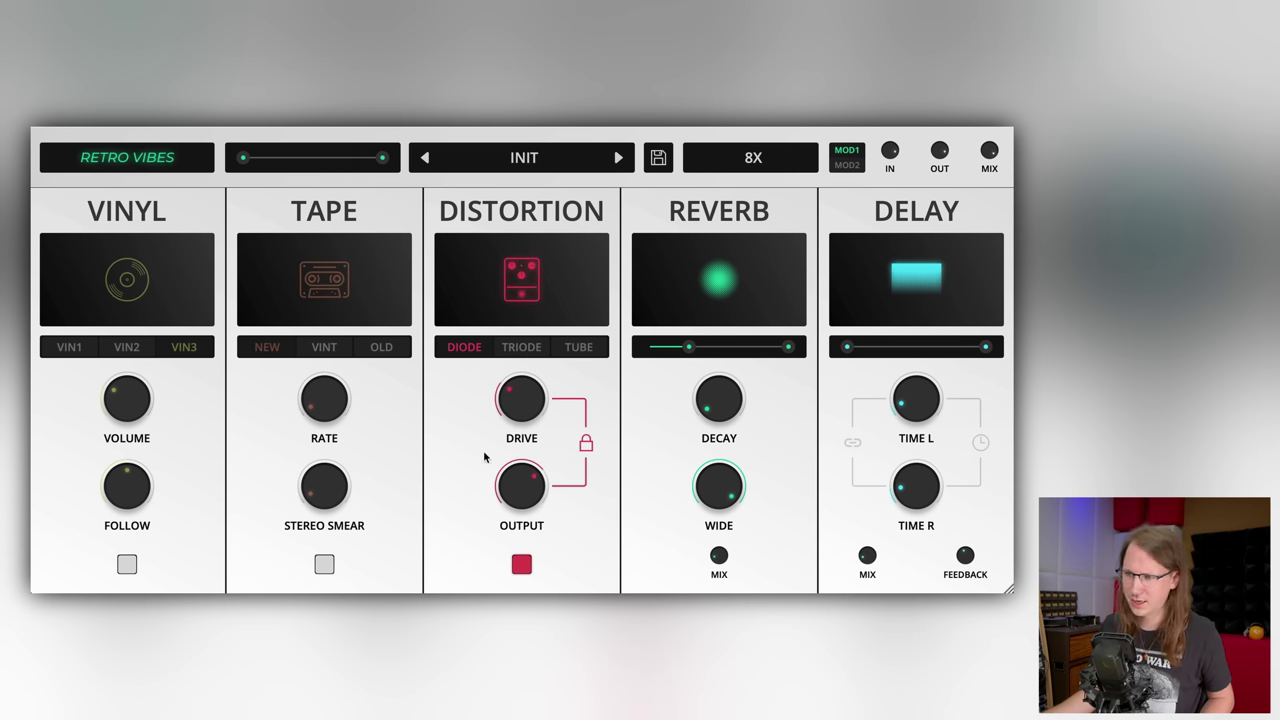
click(323, 565)
click(127, 565)
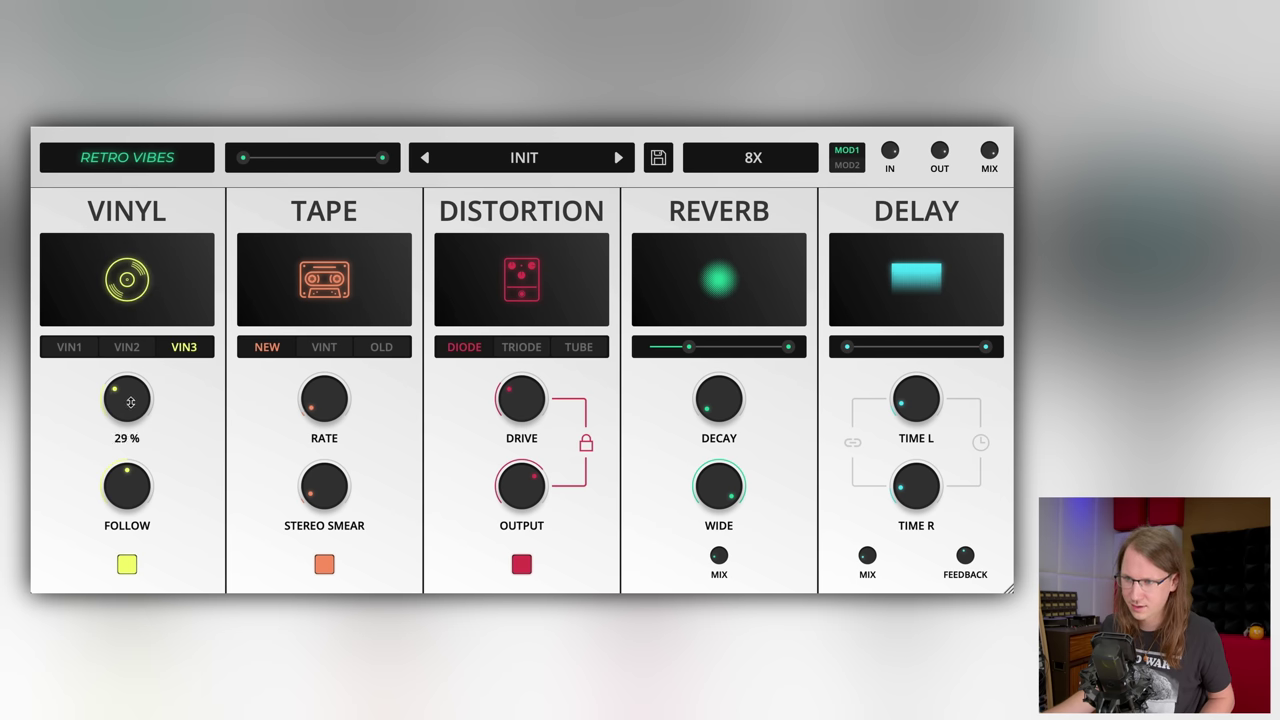
drag(130, 402, 130, 392)
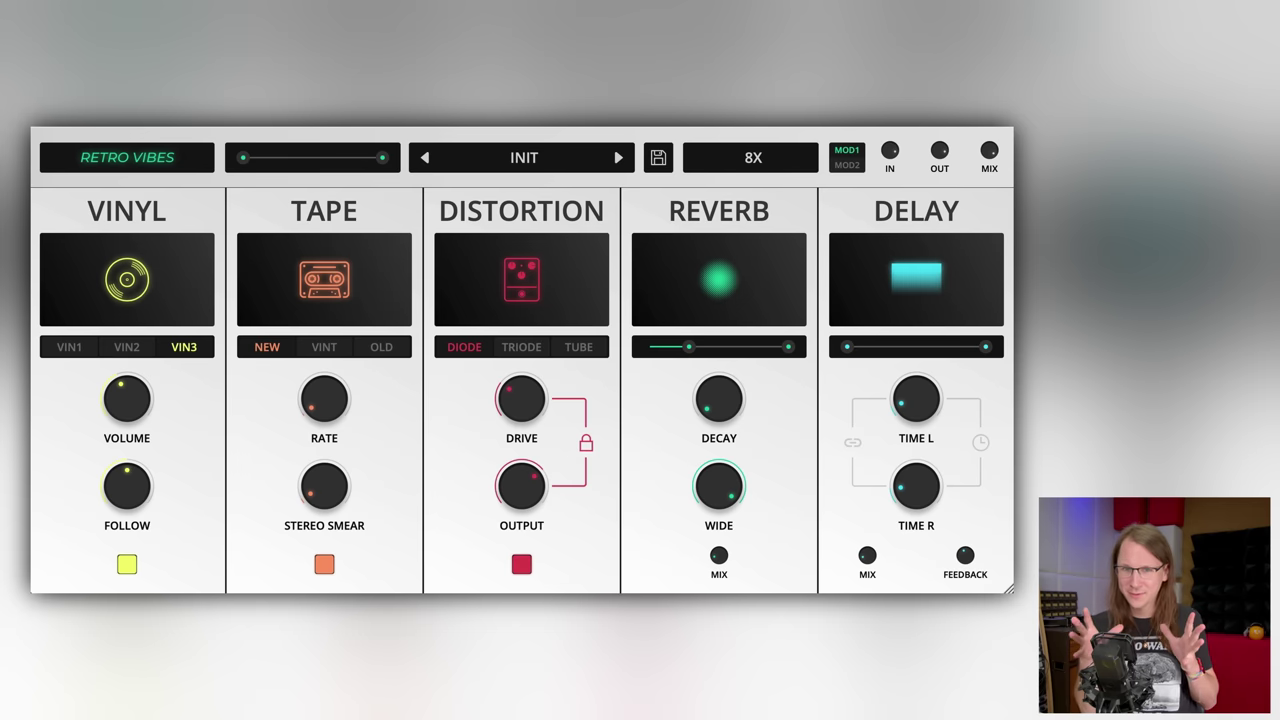